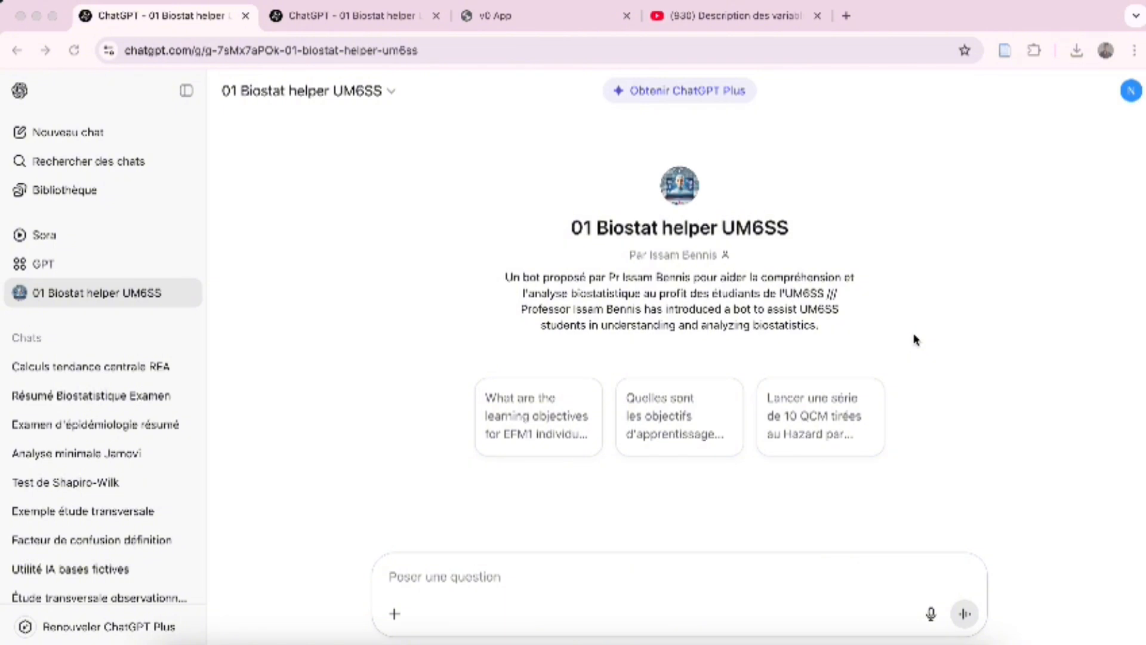
- Review the ChatGPT conversation requesting an Excel table for central tendency calculations on 150 patients, through to the generated file link
{"action": "left_click", "coordinate": [365, 24]}
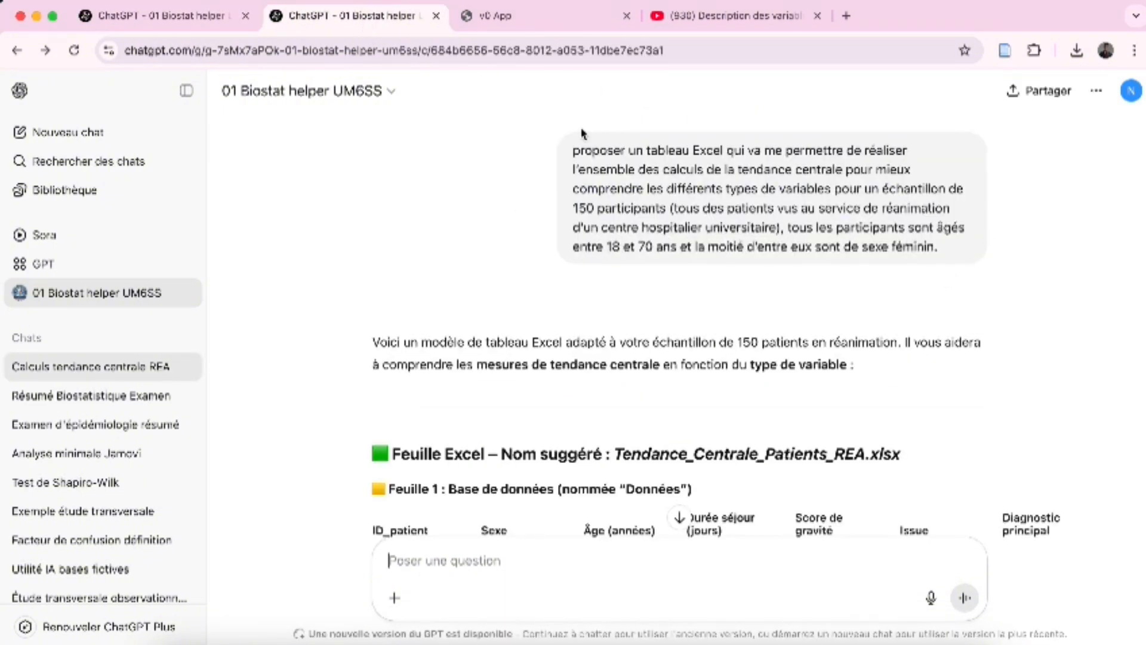
{"action": "left_click_drag", "start_coordinate": [571, 151], "coordinate": [937, 263]}
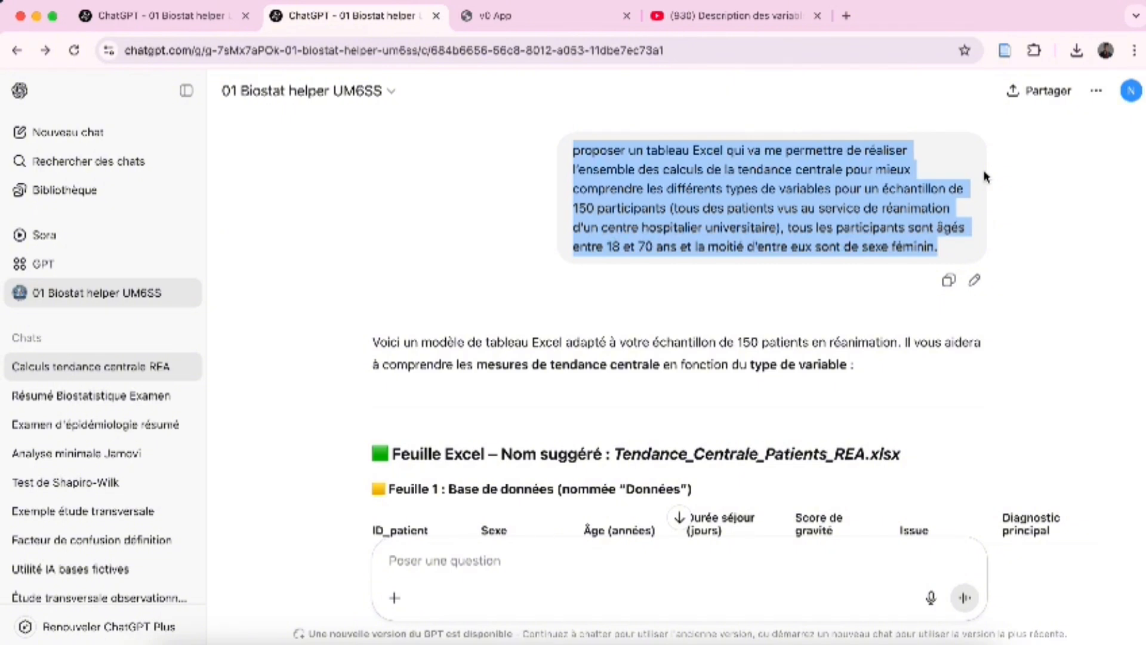
{"action": "scroll", "coordinate": [850, 305], "scroll_direction": "down", "scroll_amount": 3}
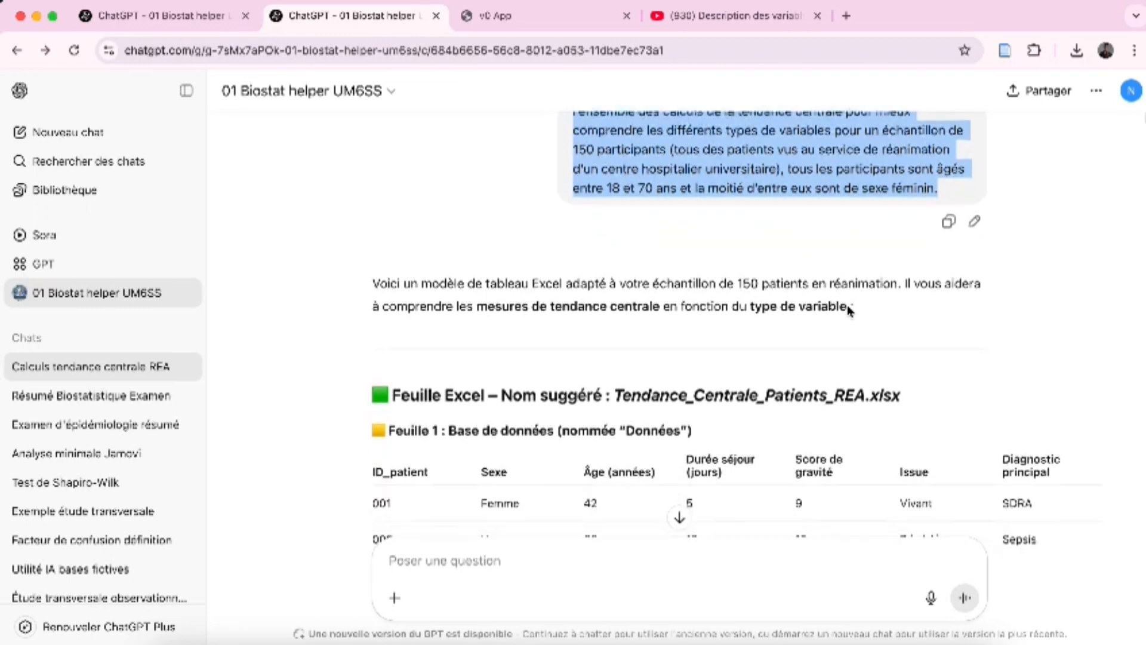
{"action": "scroll", "coordinate": [849, 308], "scroll_direction": "down", "scroll_amount": 2}
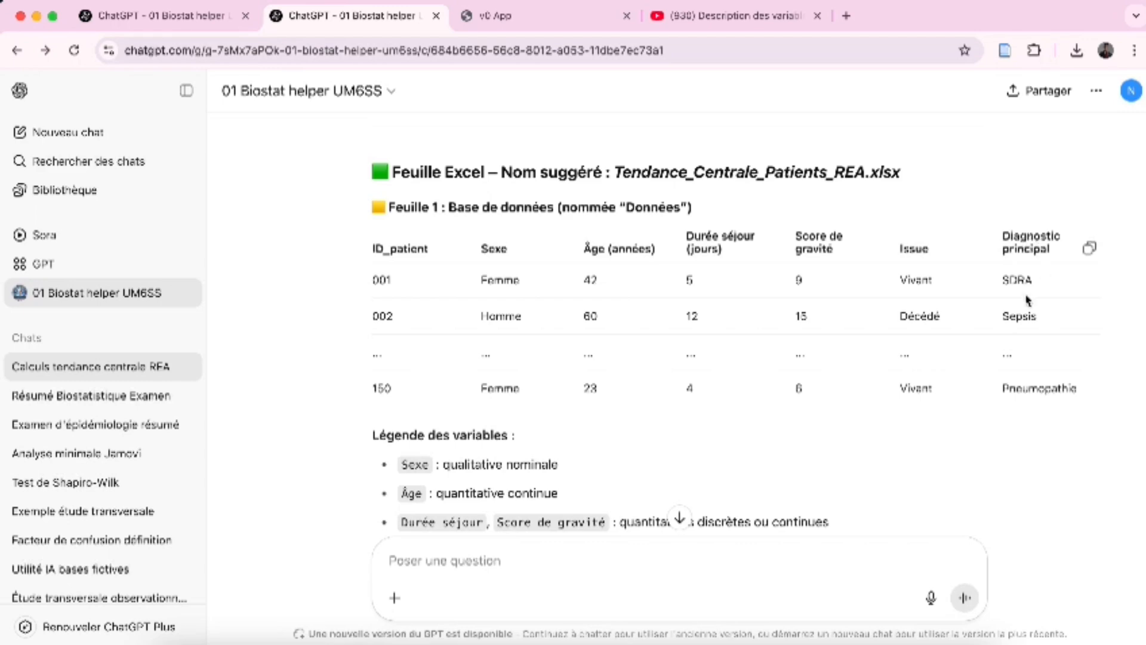
{"action": "scroll", "coordinate": [773, 377], "scroll_direction": "up", "scroll_amount": 3}
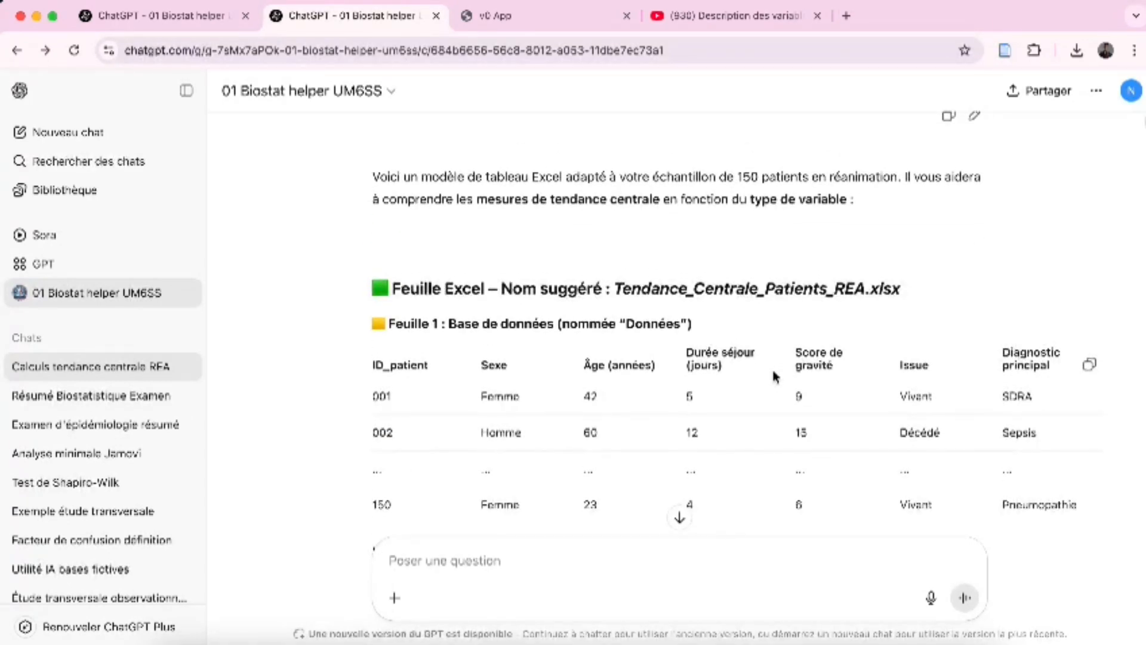
{"action": "scroll", "coordinate": [774, 376], "scroll_direction": "down", "scroll_amount": 15}
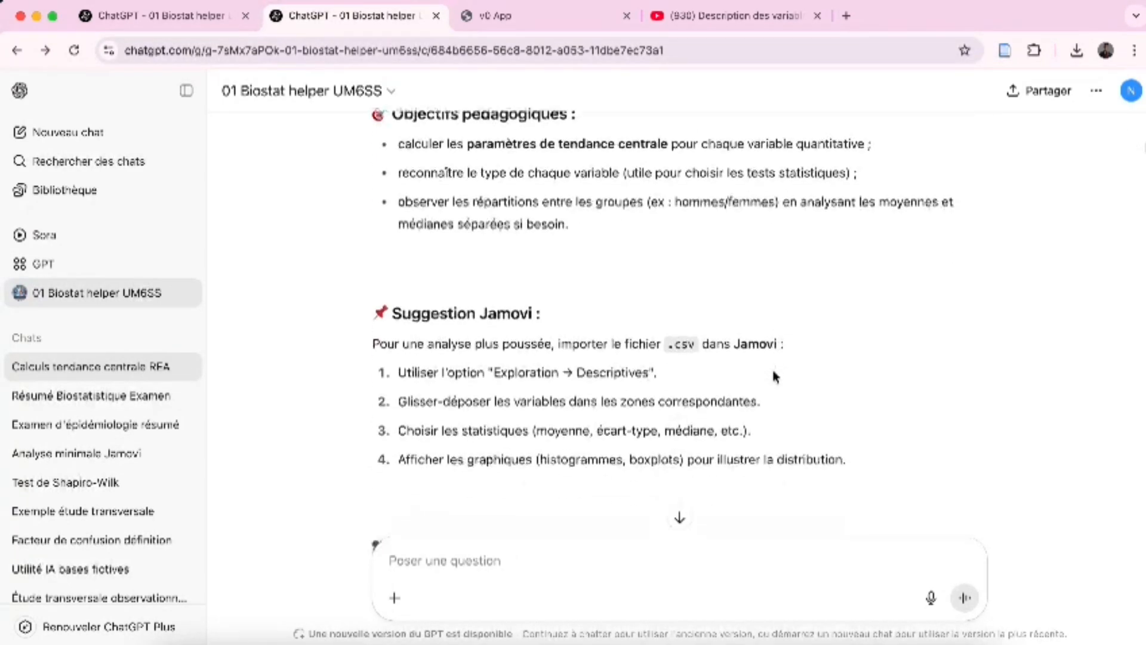
{"action": "scroll", "coordinate": [775, 376], "scroll_direction": "down", "scroll_amount": 10}
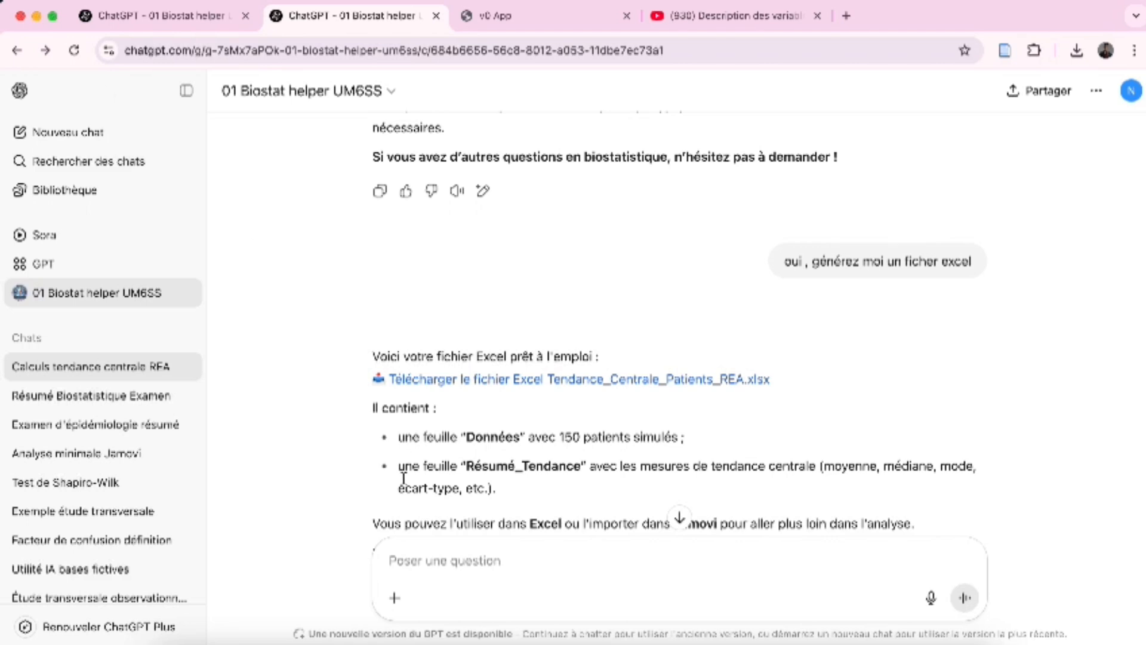
- Switch to jamovi and open the data file Tendance_Centrale_Patients_REA.xlsx from the Desktop folder
{"action": "left_click", "coordinate": [566, 643]}
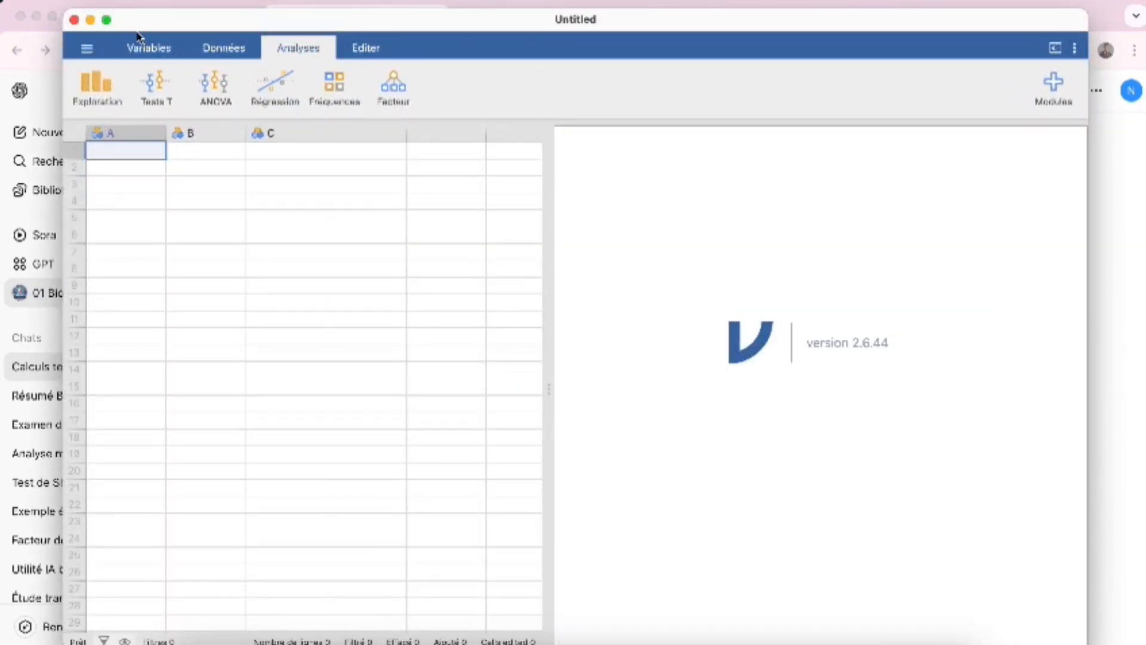
{"action": "left_click", "coordinate": [107, 21]}
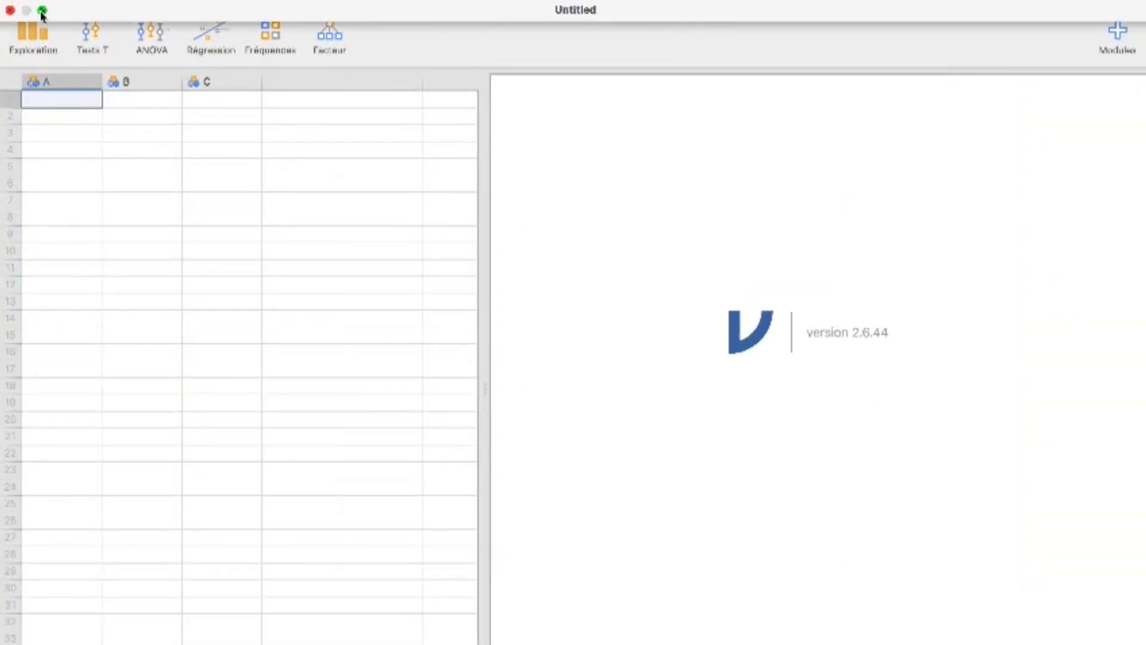
{"action": "left_click", "coordinate": [44, 10]}
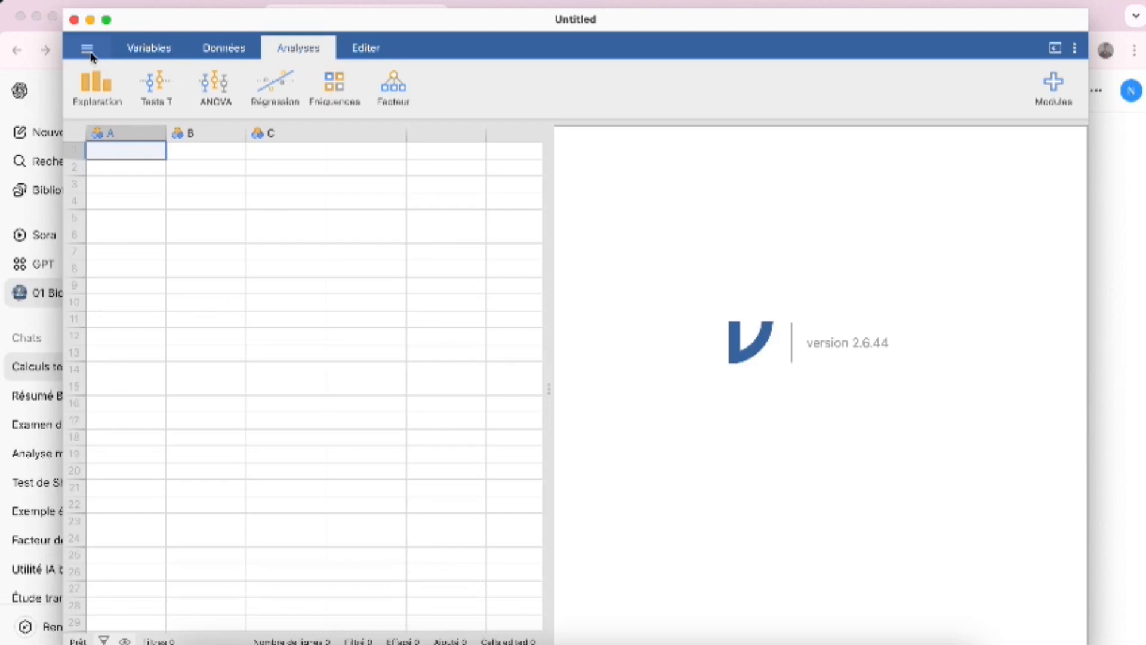
{"action": "left_click", "coordinate": [90, 53]}
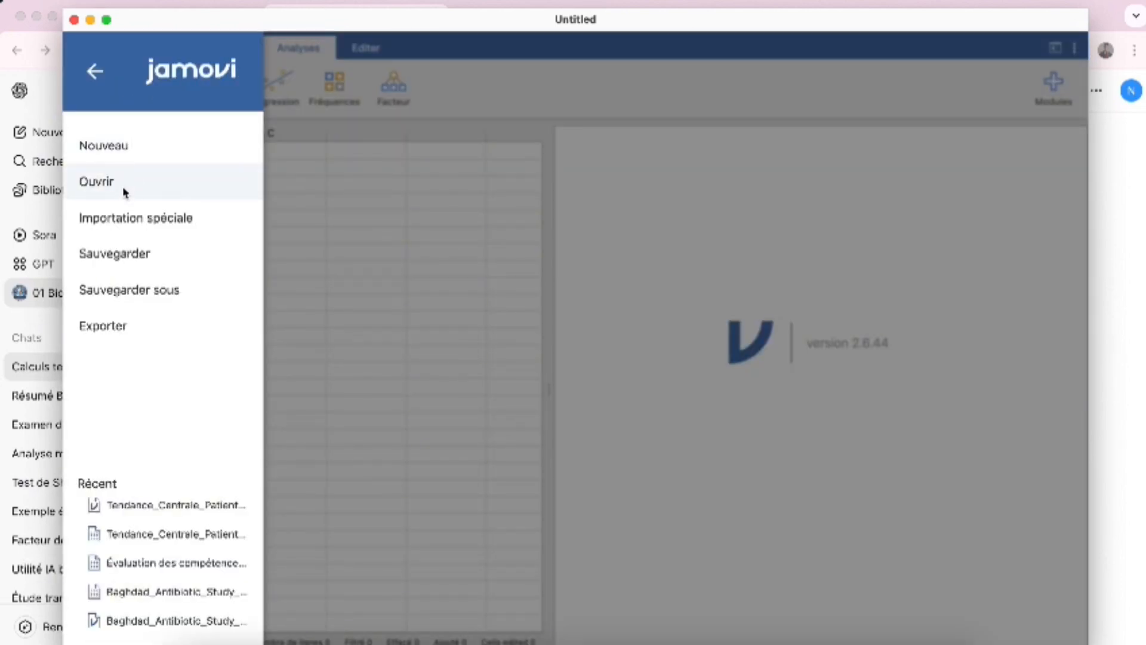
{"action": "left_click", "coordinate": [124, 188]}
{"action": "left_click", "coordinate": [597, 67]}
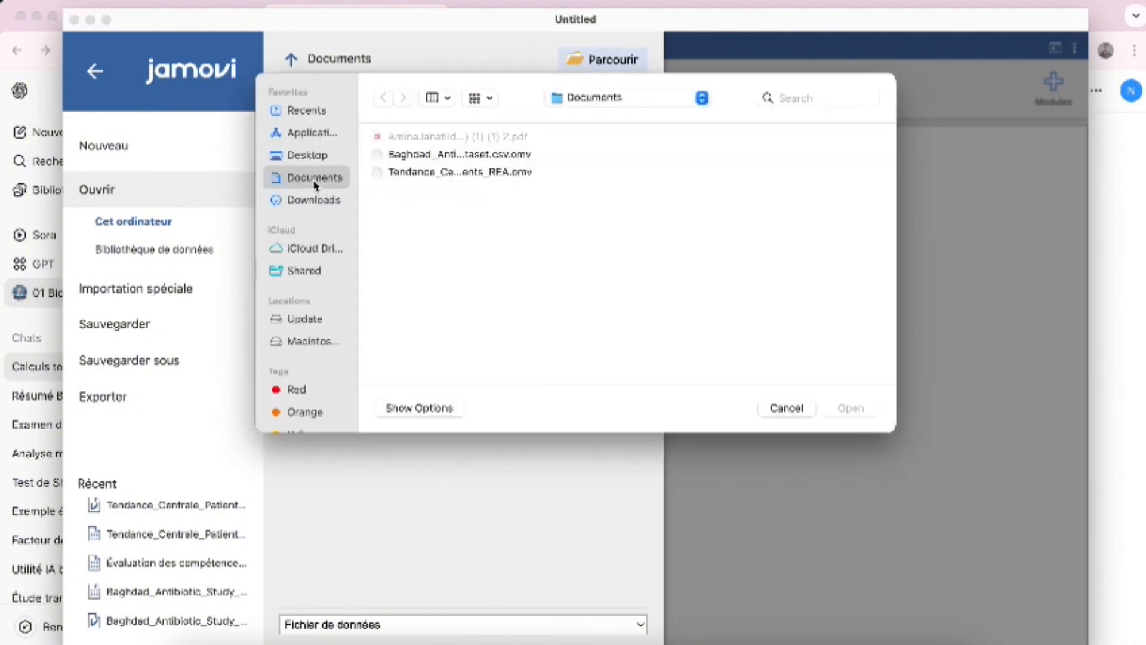
{"action": "left_click", "coordinate": [302, 157]}
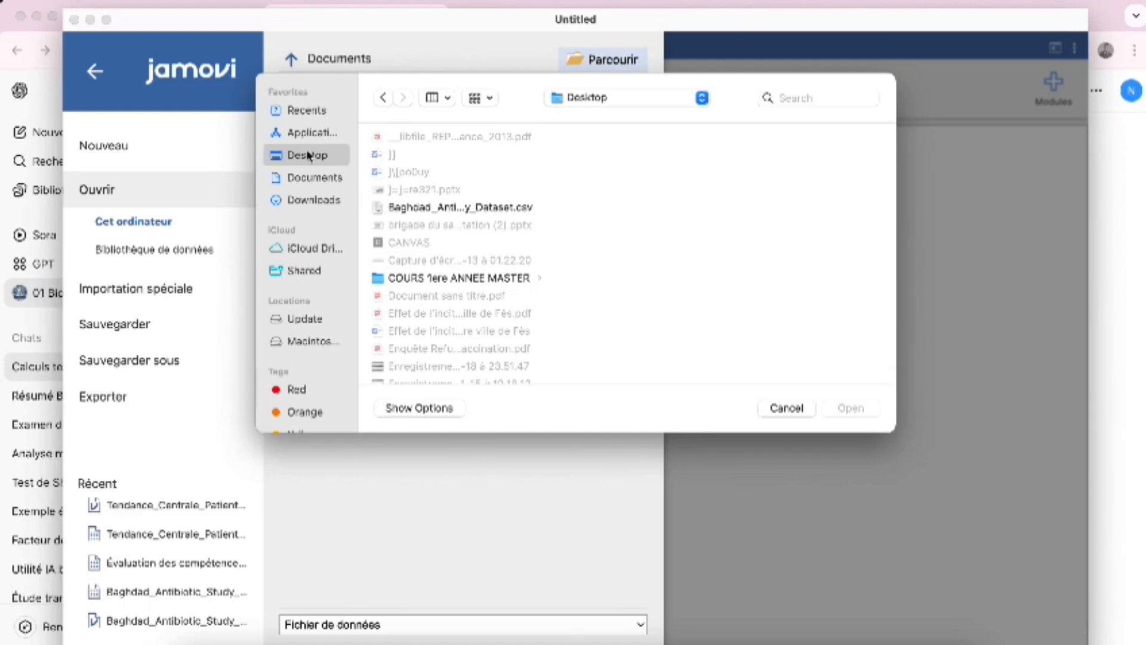
{"action": "scroll", "coordinate": [429, 271], "scroll_direction": "down", "scroll_amount": 15}
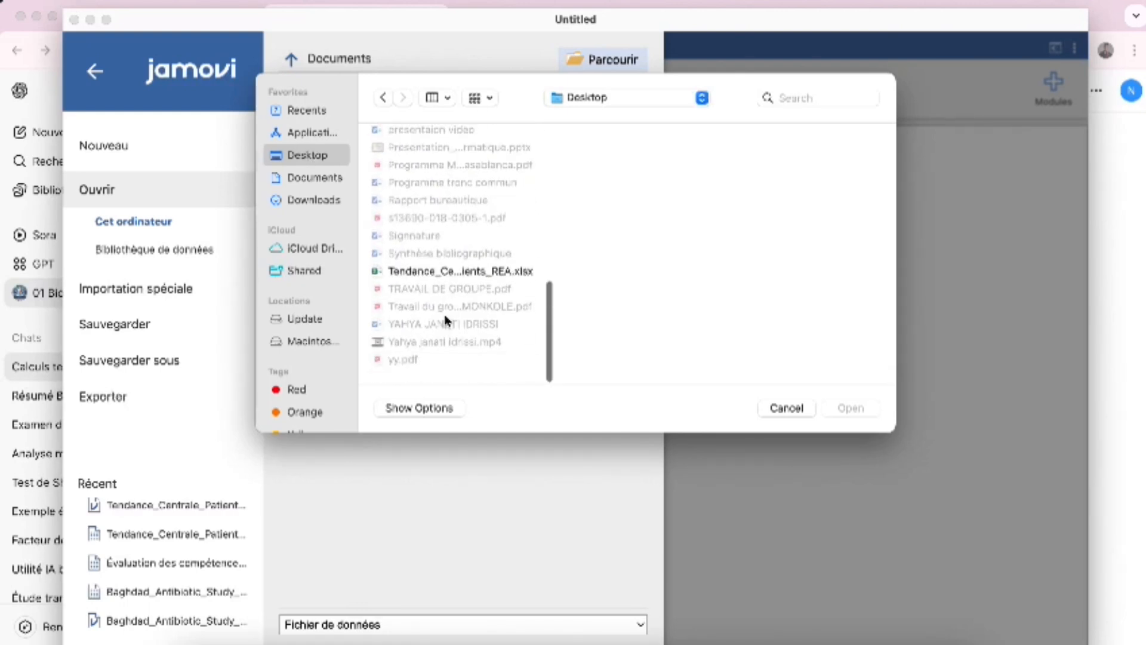
{"action": "left_click", "coordinate": [455, 277]}
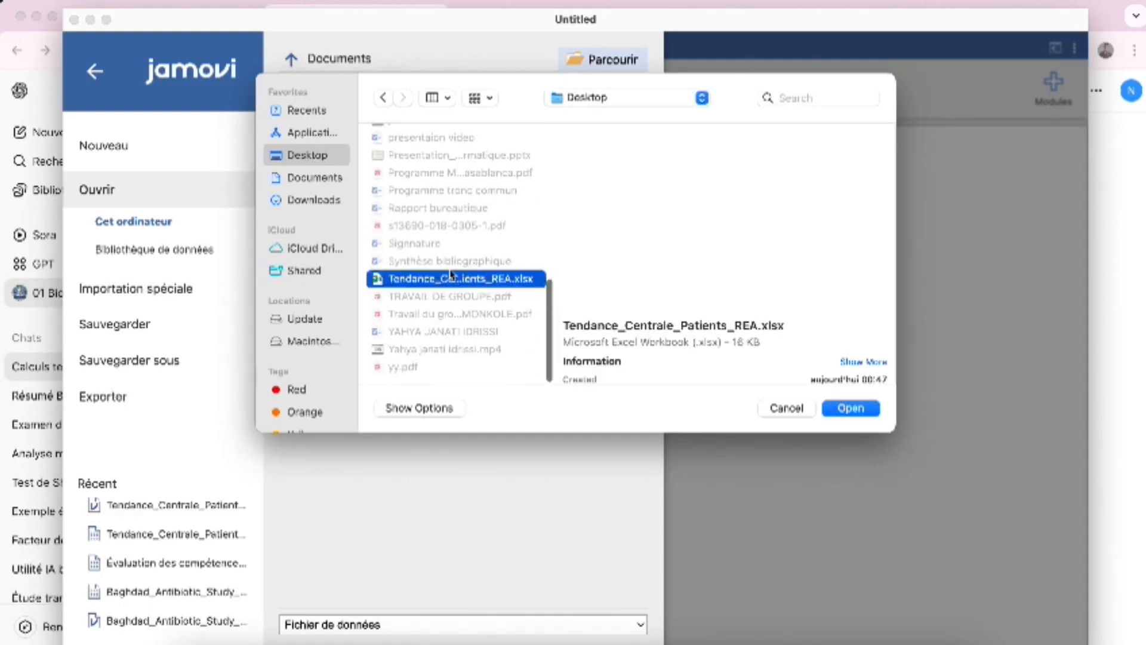
{"action": "left_click", "coordinate": [857, 410]}
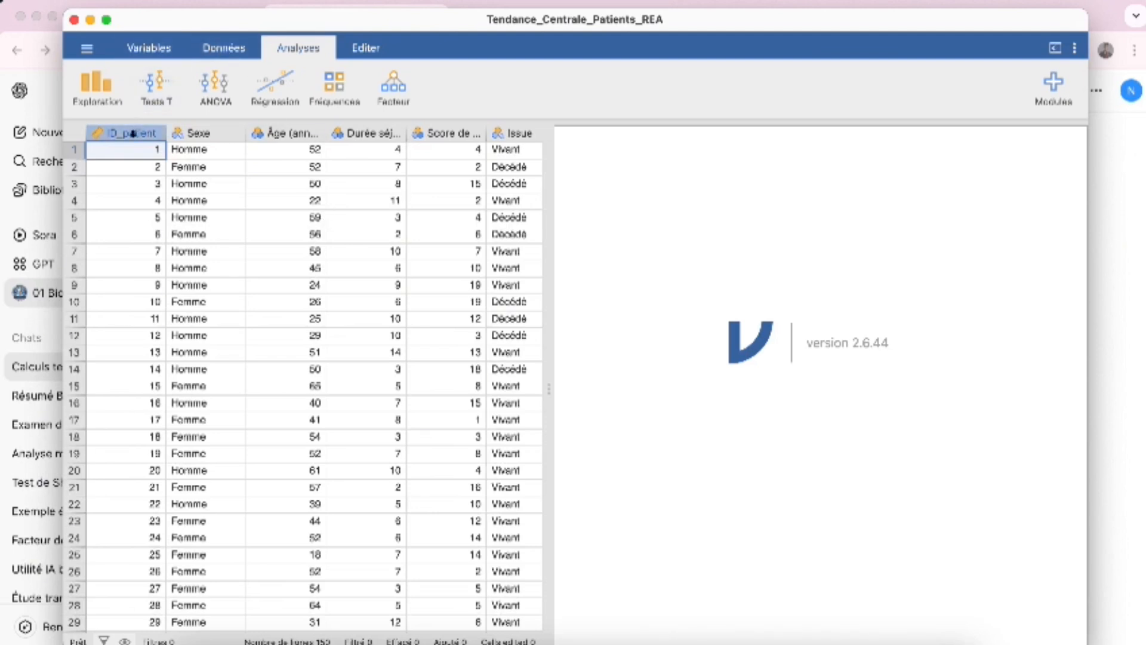
{"action": "left_click", "coordinate": [130, 130]}
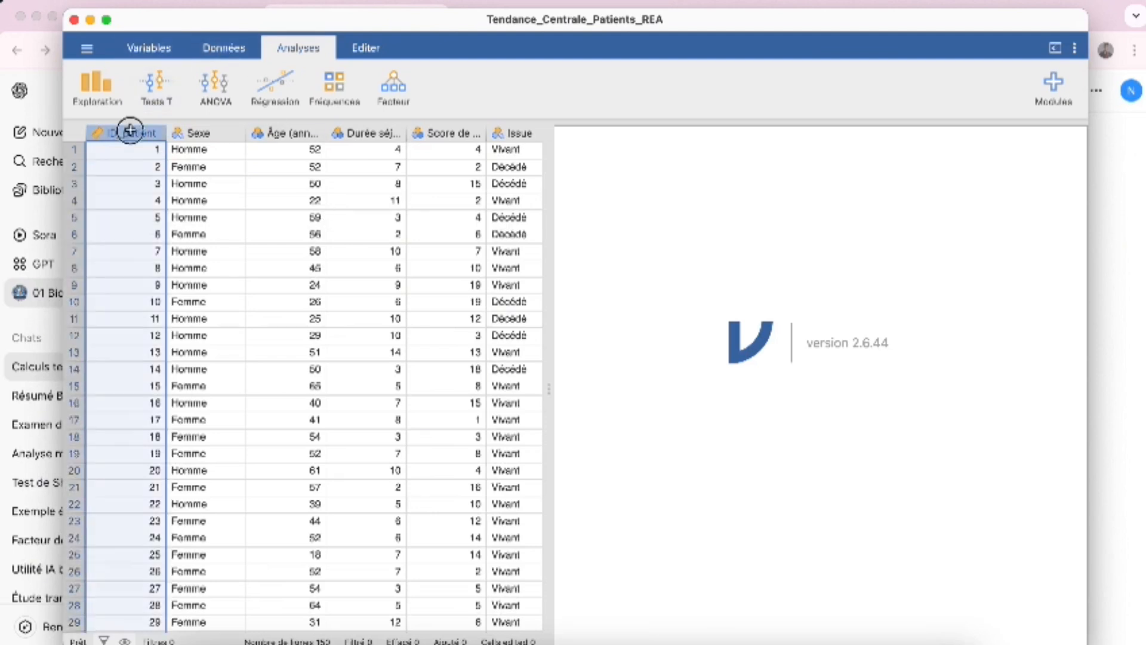
{"action": "left_click", "coordinate": [231, 51]}
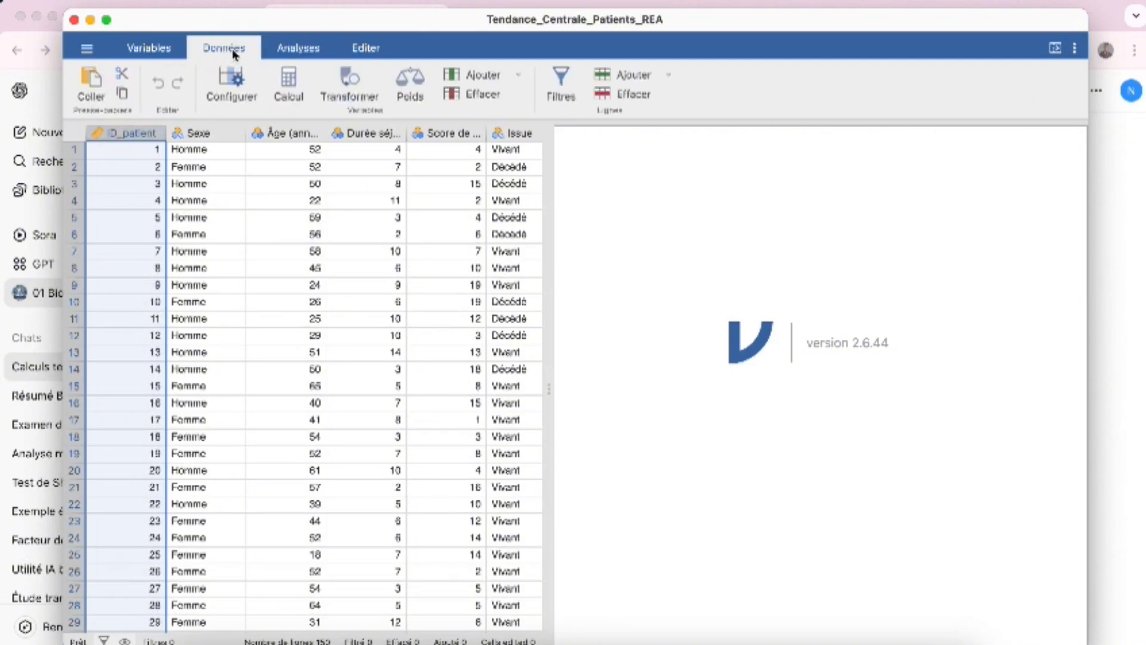
{"action": "left_click", "coordinate": [376, 74]}
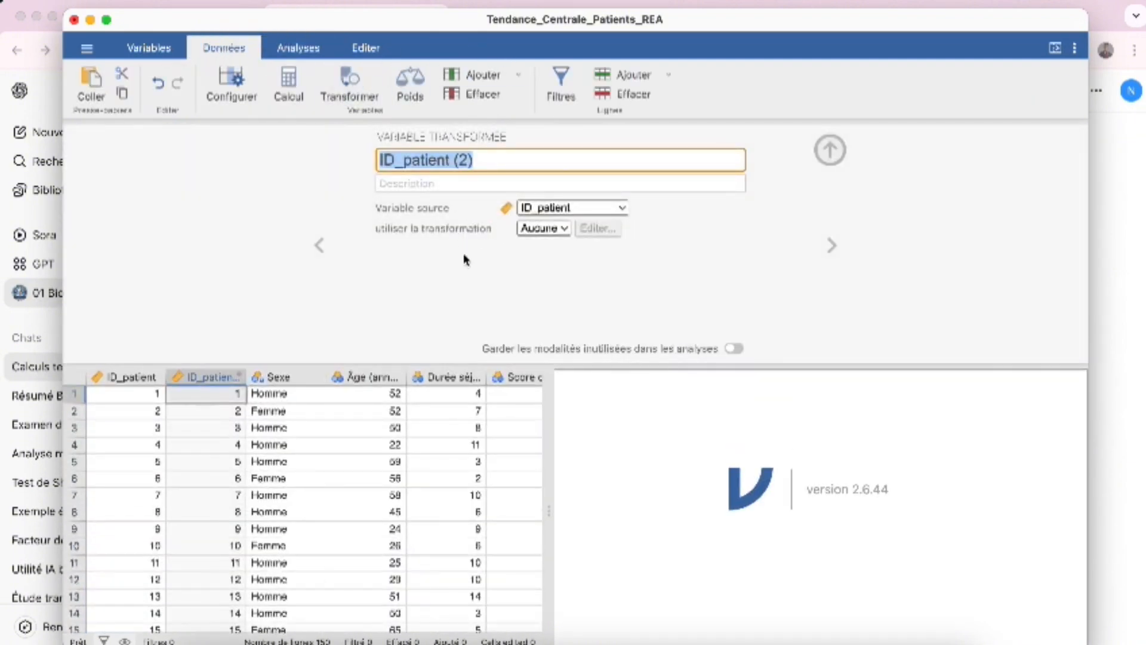
{"action": "left_click", "coordinate": [218, 375]}
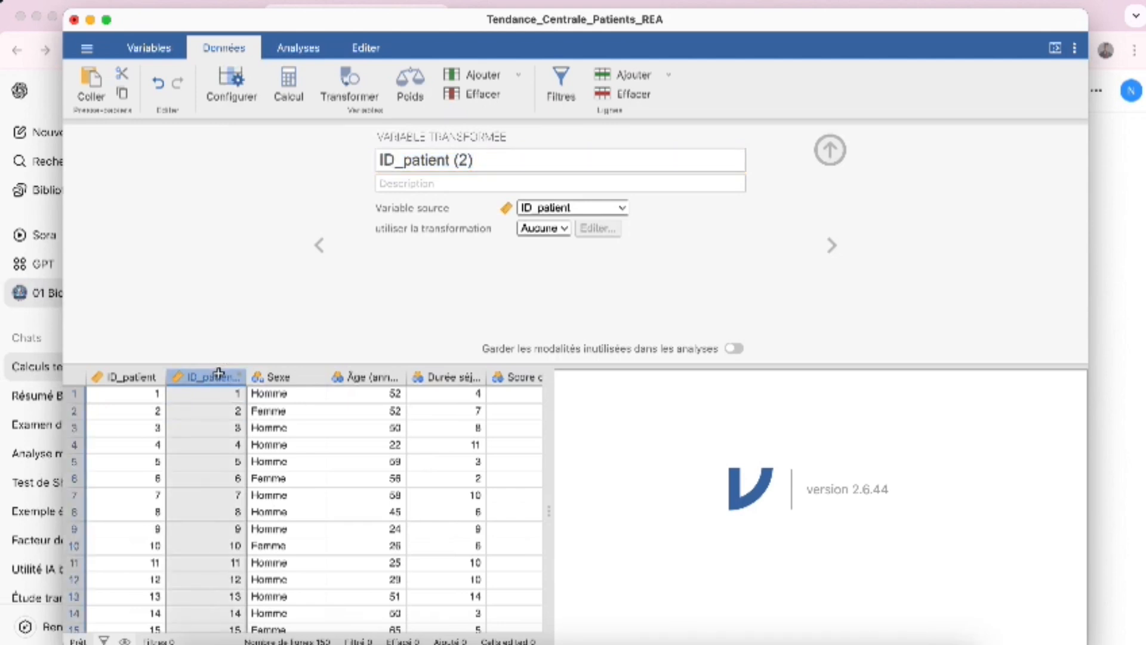
{"action": "right_click", "coordinate": [219, 375]}
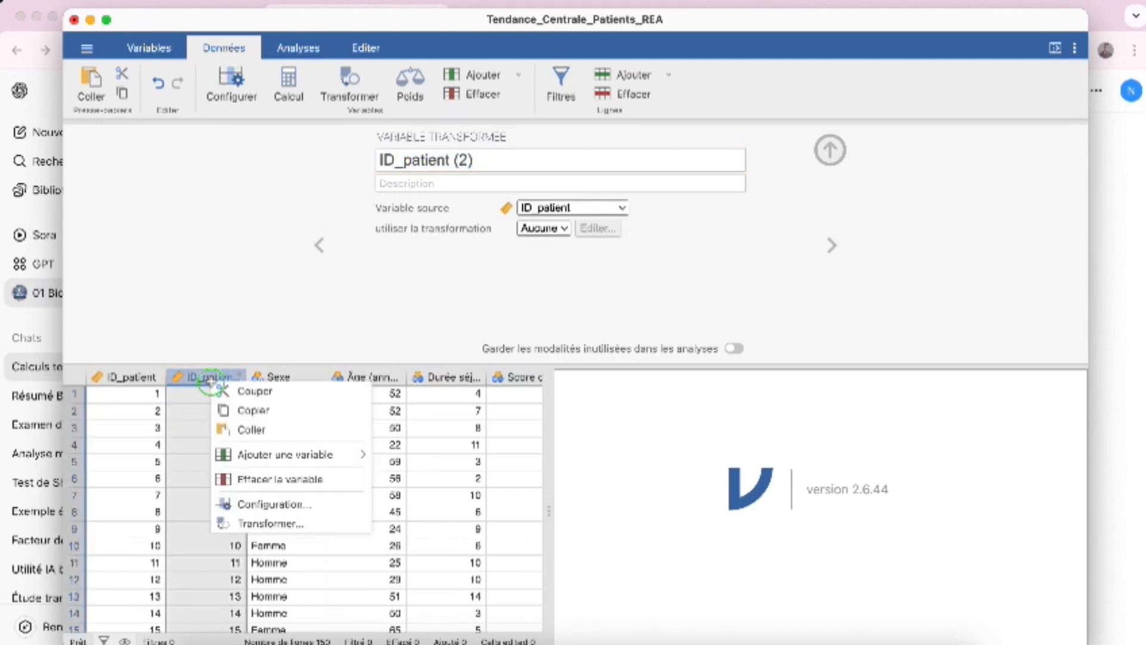
{"action": "left_click", "coordinate": [258, 472]}
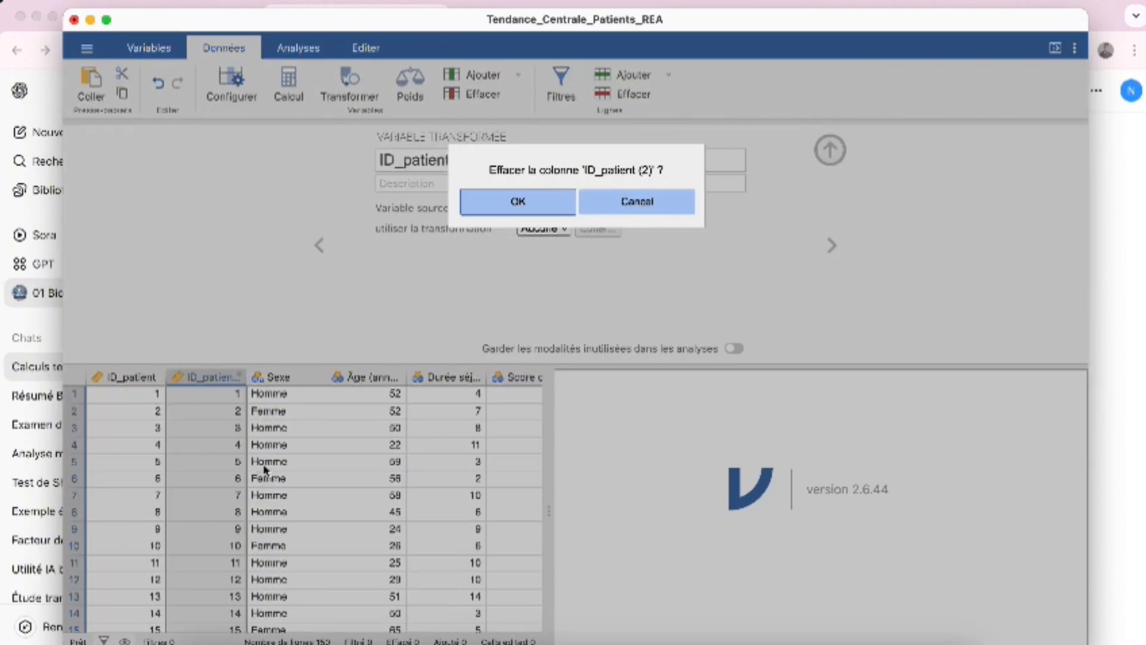
{"action": "left_click", "coordinate": [529, 206]}
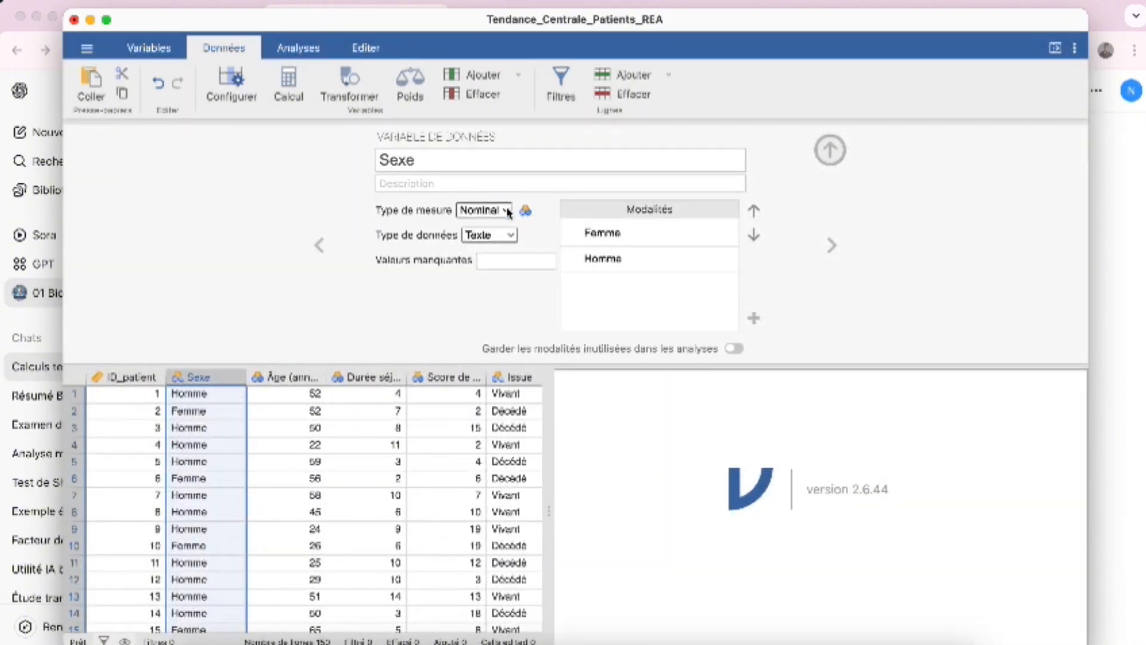
- Set the measure type of the ID_patient variable to Identité
{"action": "left_click", "coordinate": [137, 377]}
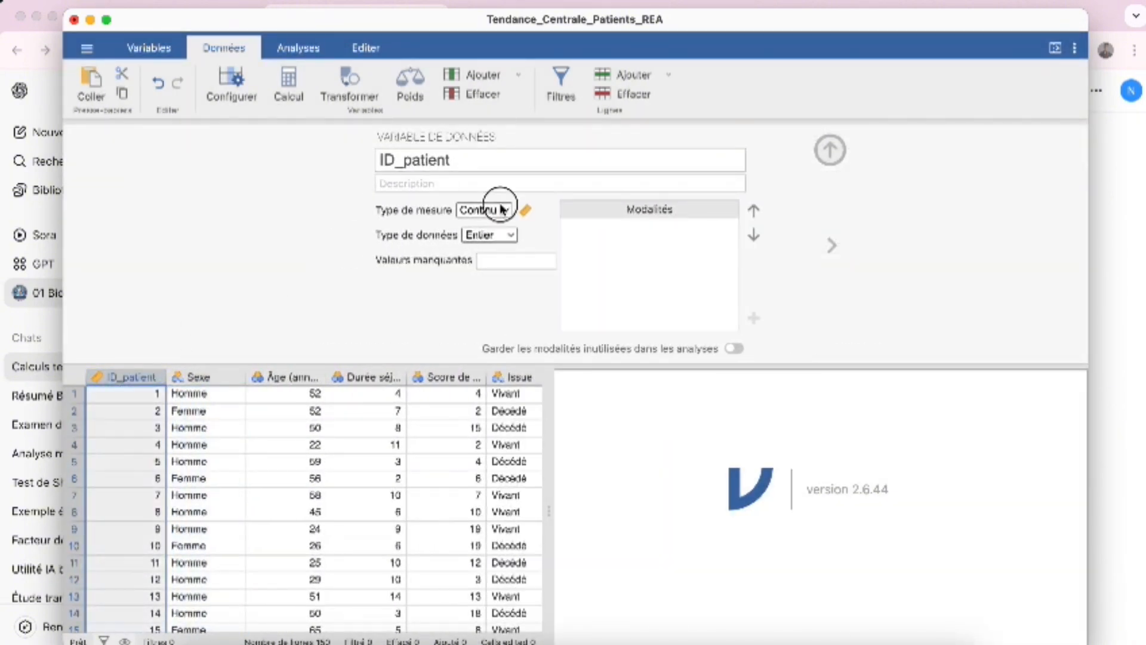
{"action": "left_click", "coordinate": [504, 209]}
{"action": "left_click", "coordinate": [501, 290]}
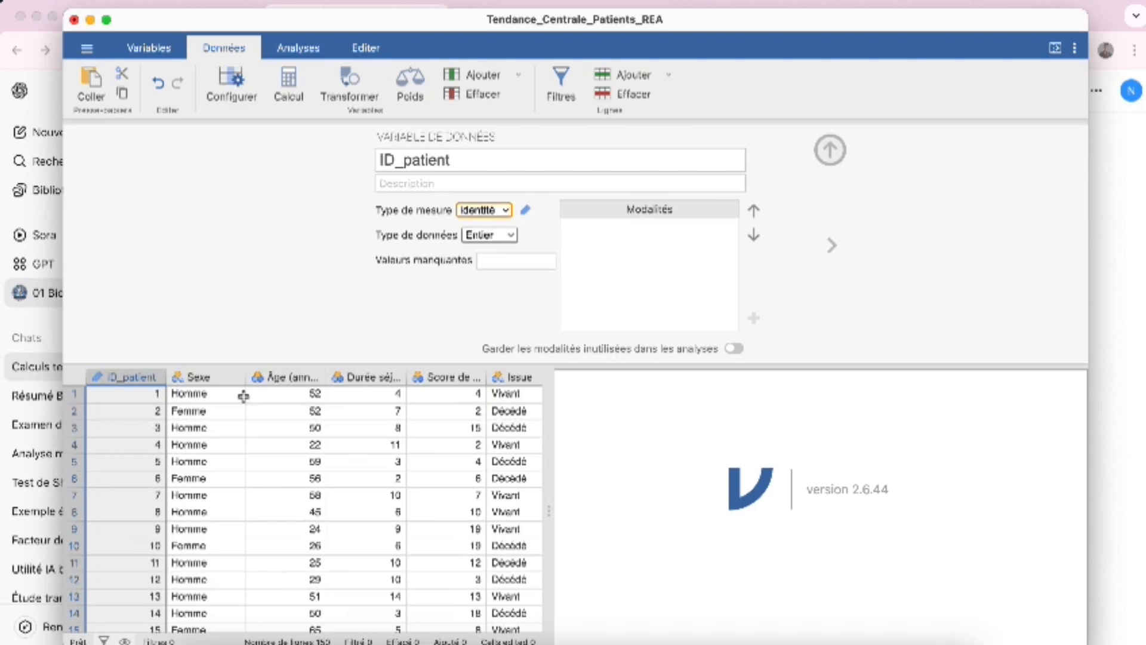
- Check the Sexe variable's settings and set the measure type of Âge (années) to Continu
{"action": "left_click", "coordinate": [215, 381]}
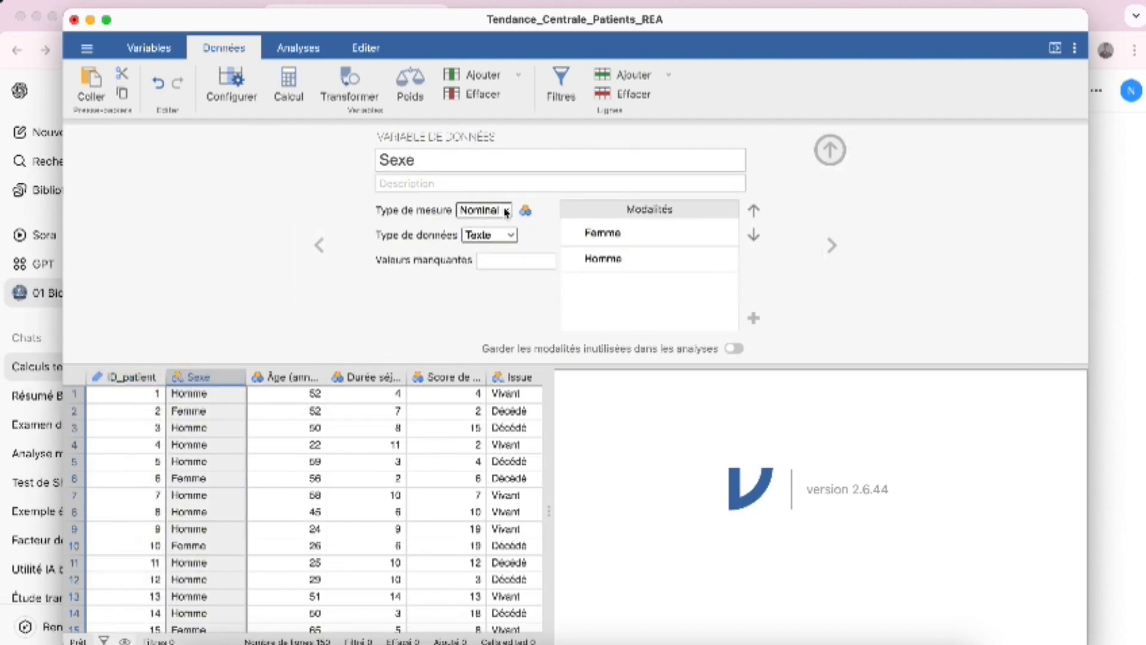
{"action": "left_click", "coordinate": [285, 377]}
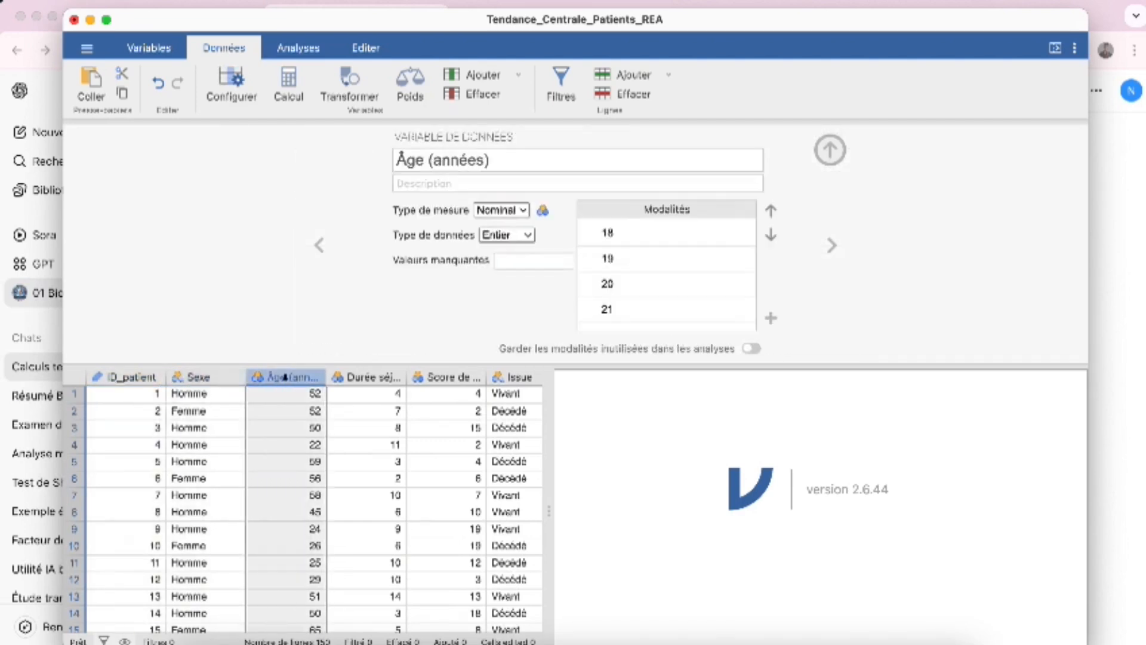
{"action": "left_click", "coordinate": [507, 211]}
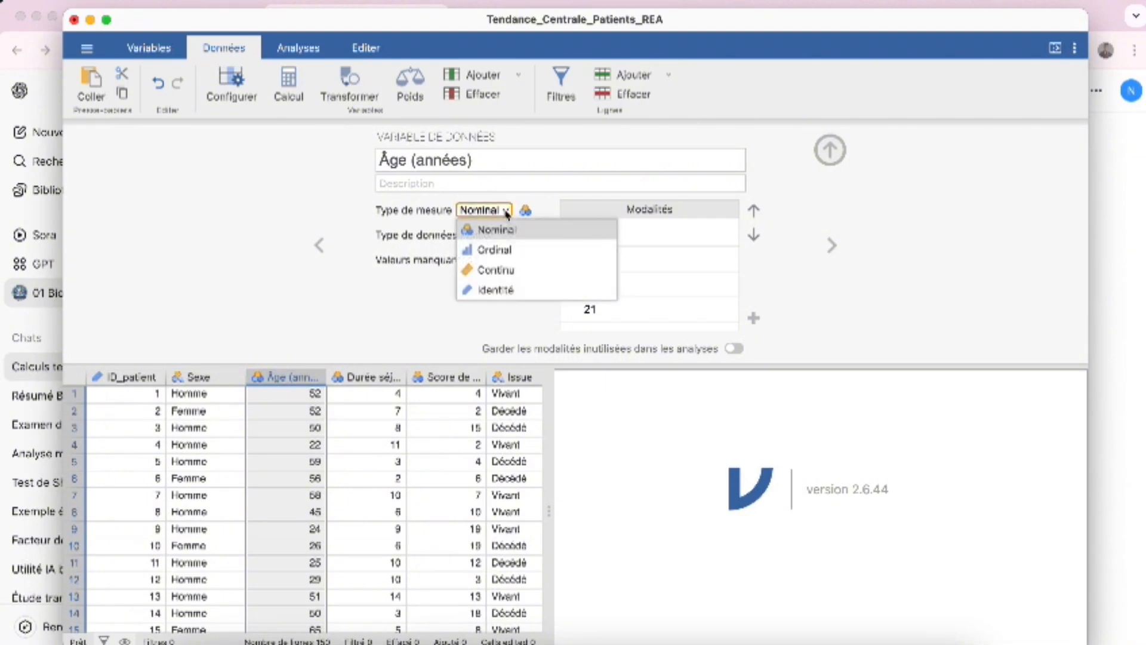
{"action": "left_click", "coordinate": [506, 273]}
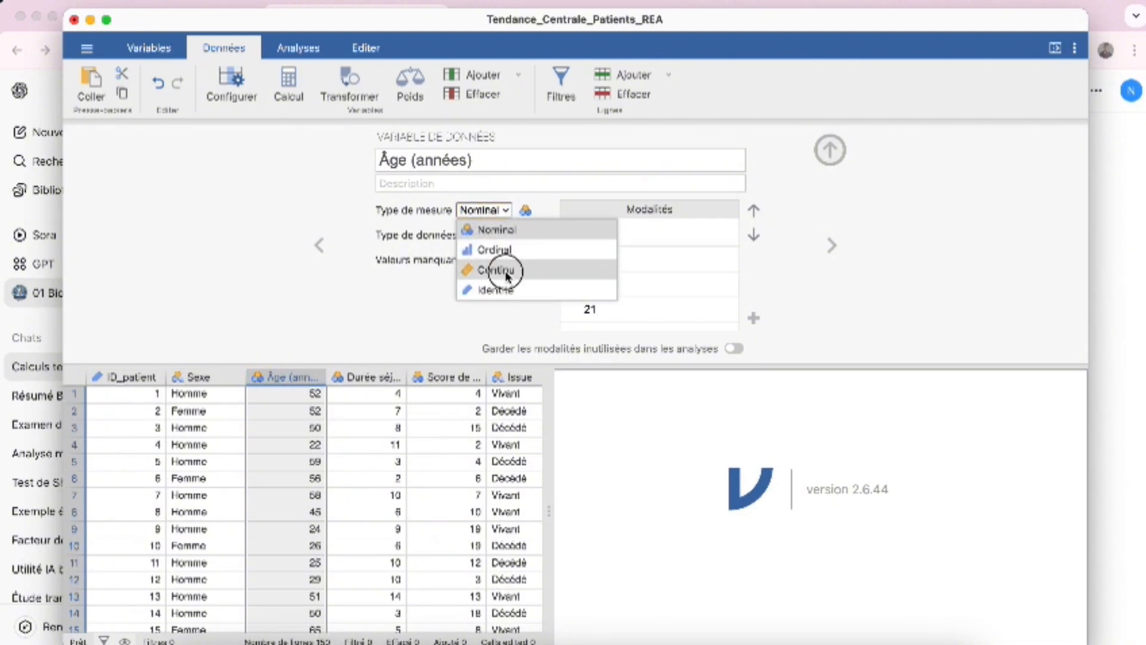
- Set the measure type of the Durée séjour (jours) variable to Continu
{"action": "left_click", "coordinate": [375, 378]}
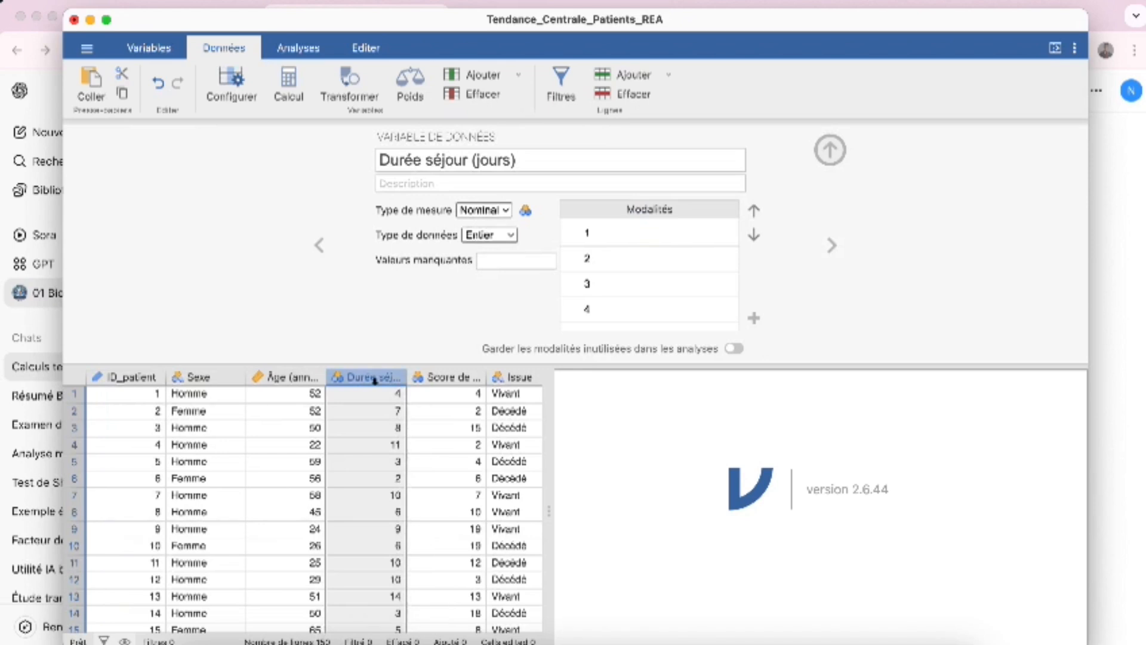
{"action": "left_click", "coordinate": [502, 211]}
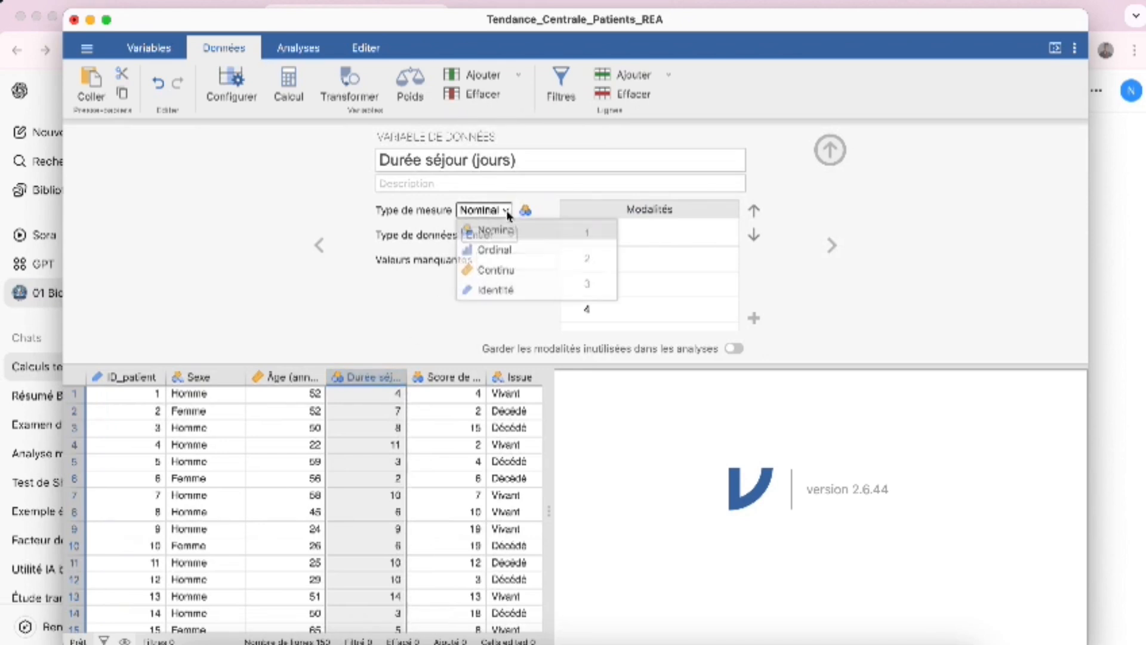
{"action": "left_click", "coordinate": [512, 269]}
- Set the measure type of the Score de gravité variable to Continu and widen the data table to show the remaining columns
{"action": "left_click", "coordinate": [446, 376]}
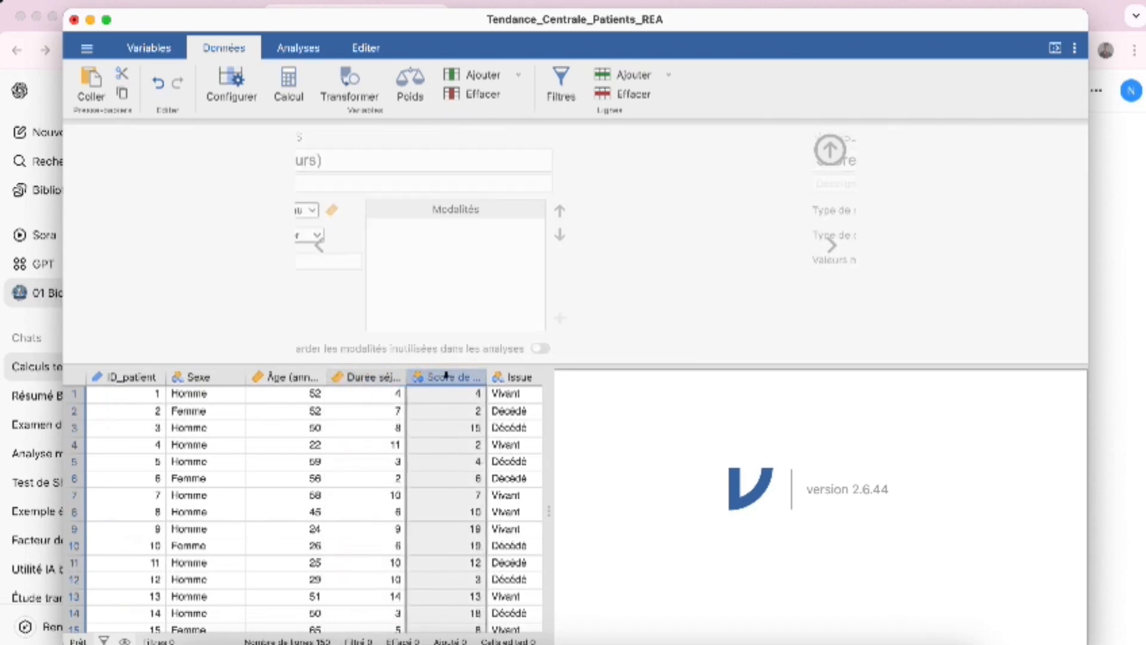
{"action": "left_click", "coordinate": [503, 212]}
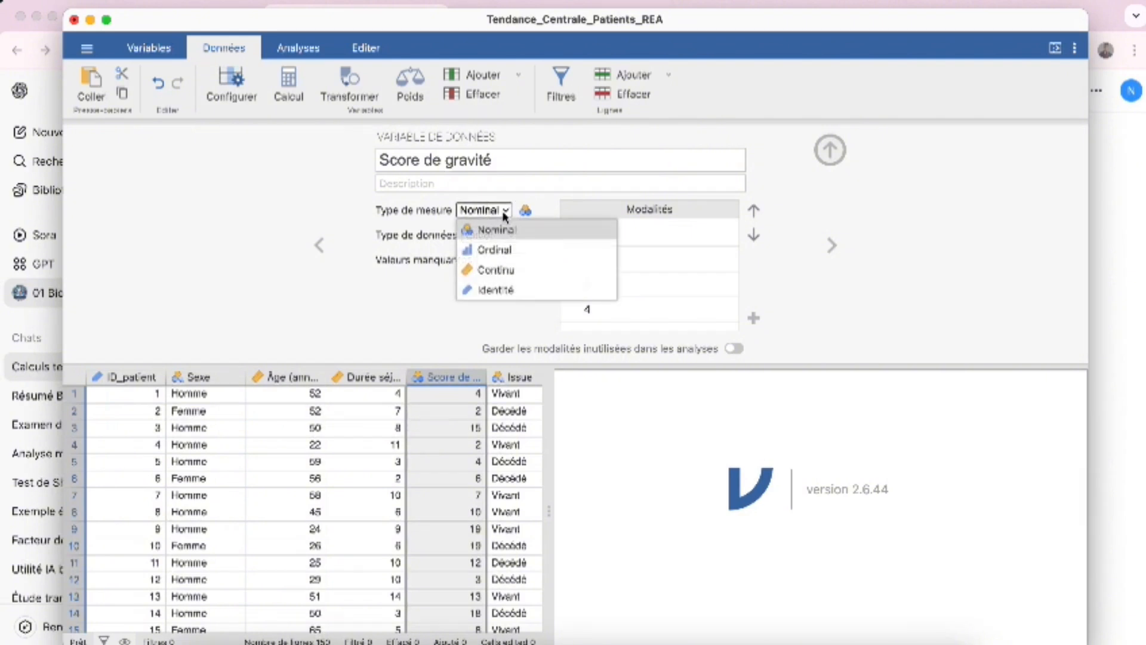
{"action": "left_click", "coordinate": [517, 270]}
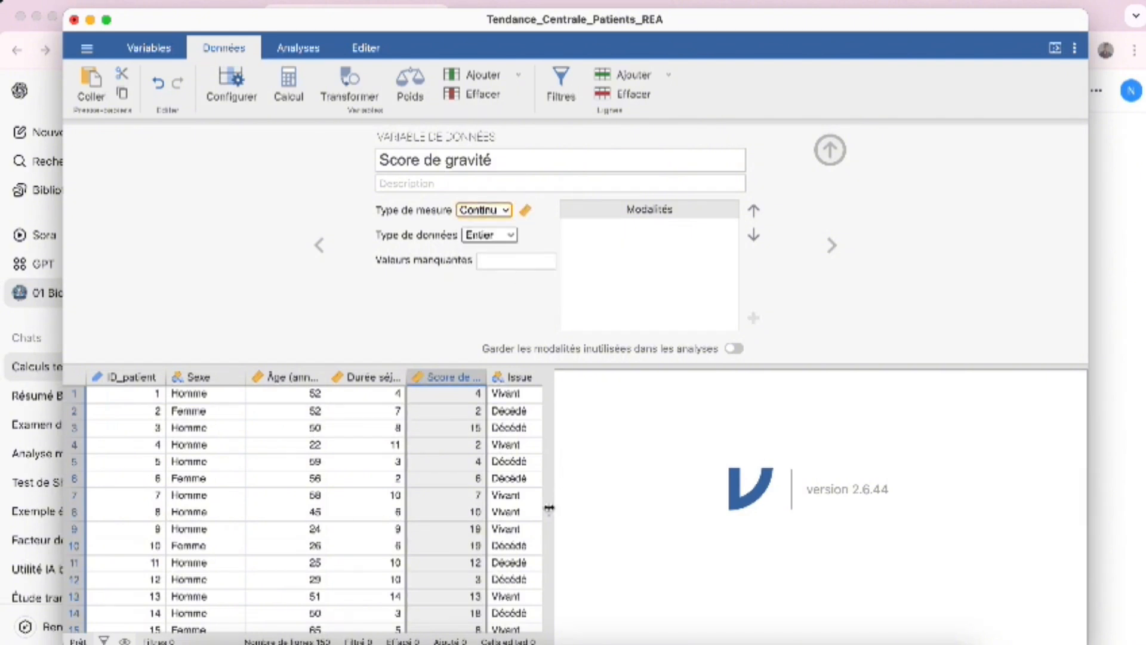
{"action": "left_click_drag", "start_coordinate": [549, 508], "coordinate": [741, 511]}
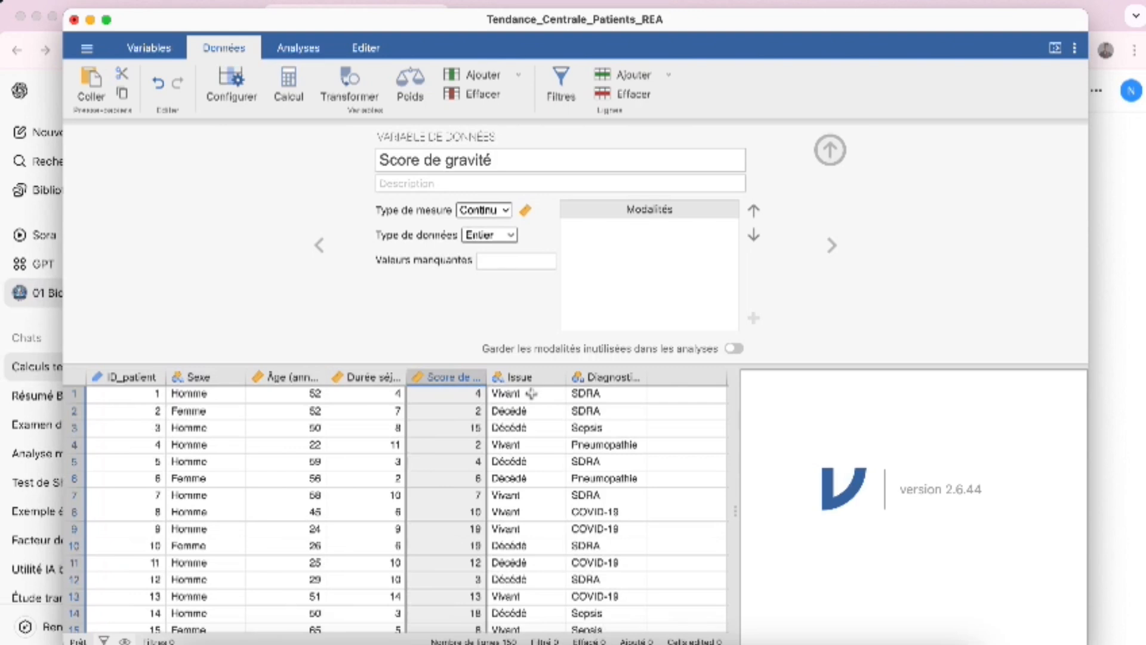
- Set the measure type of the Issue and Diagnostic principal variables to Nominal
{"action": "left_click", "coordinate": [519, 377]}
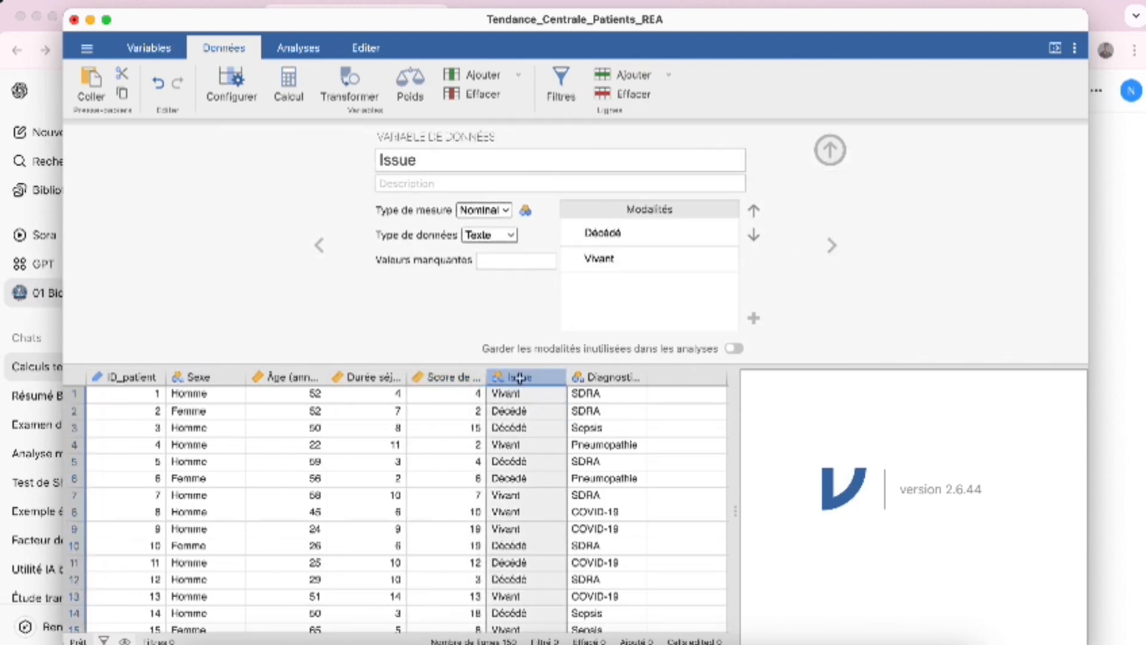
{"action": "left_click", "coordinate": [504, 209]}
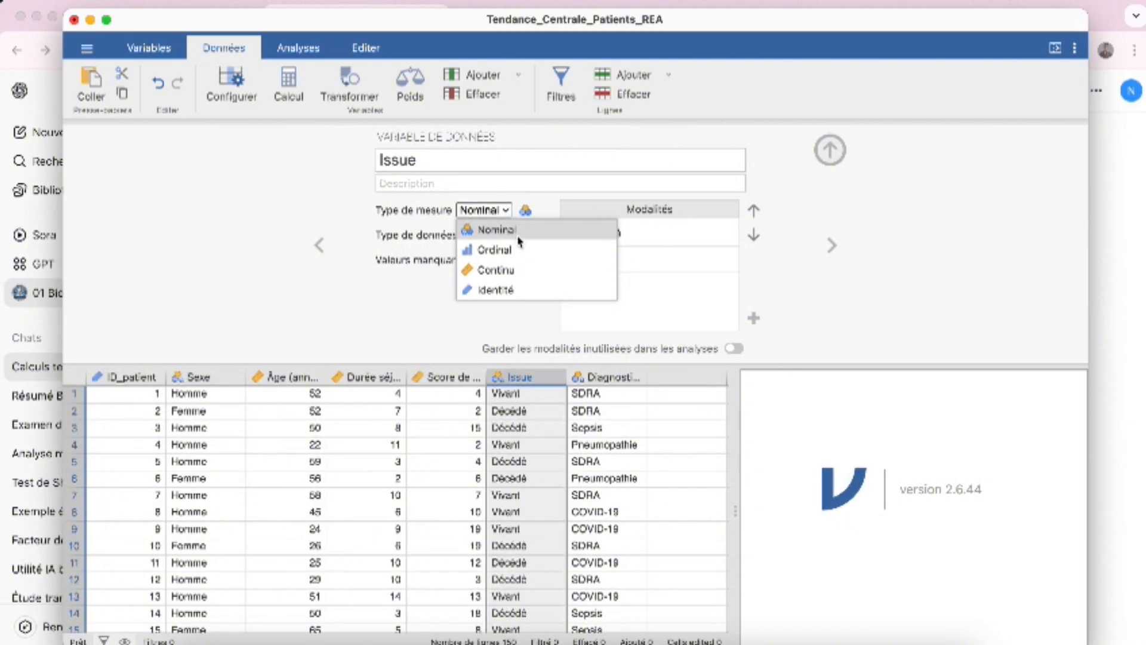
{"action": "left_click", "coordinate": [518, 234]}
{"action": "left_click", "coordinate": [610, 378]}
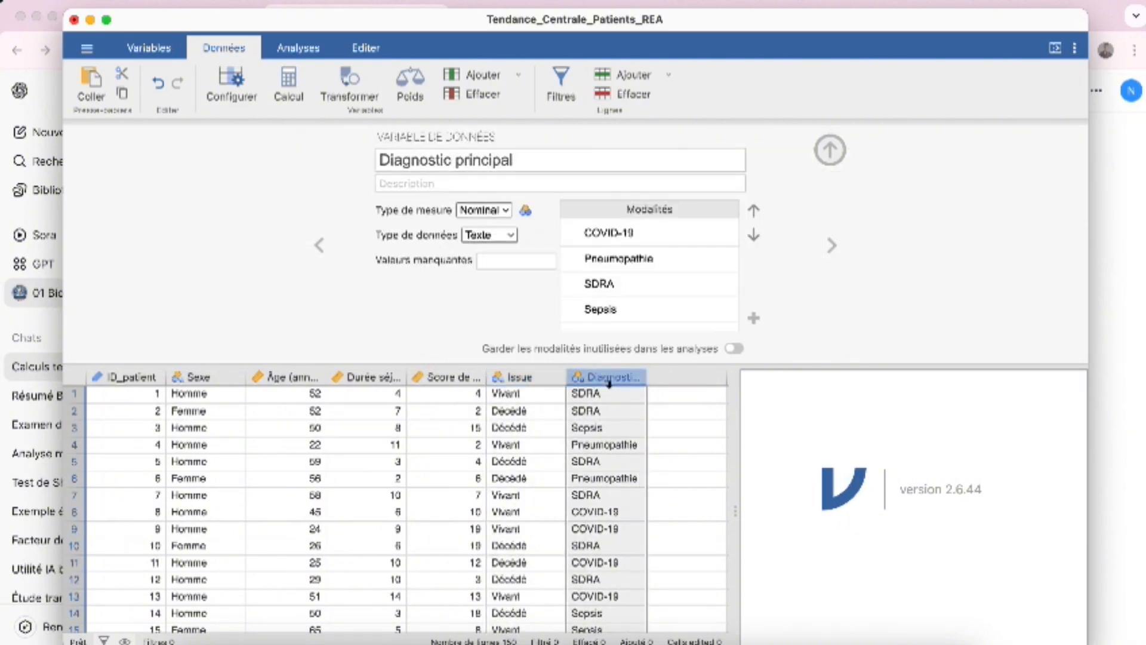
{"action": "left_click", "coordinate": [511, 214]}
{"action": "left_click", "coordinate": [512, 236]}
- Create a Statistiques descriptives analysis of Sexe, Issue and Diagnostic principal with frequency tables enabled
{"action": "left_click", "coordinate": [297, 49]}
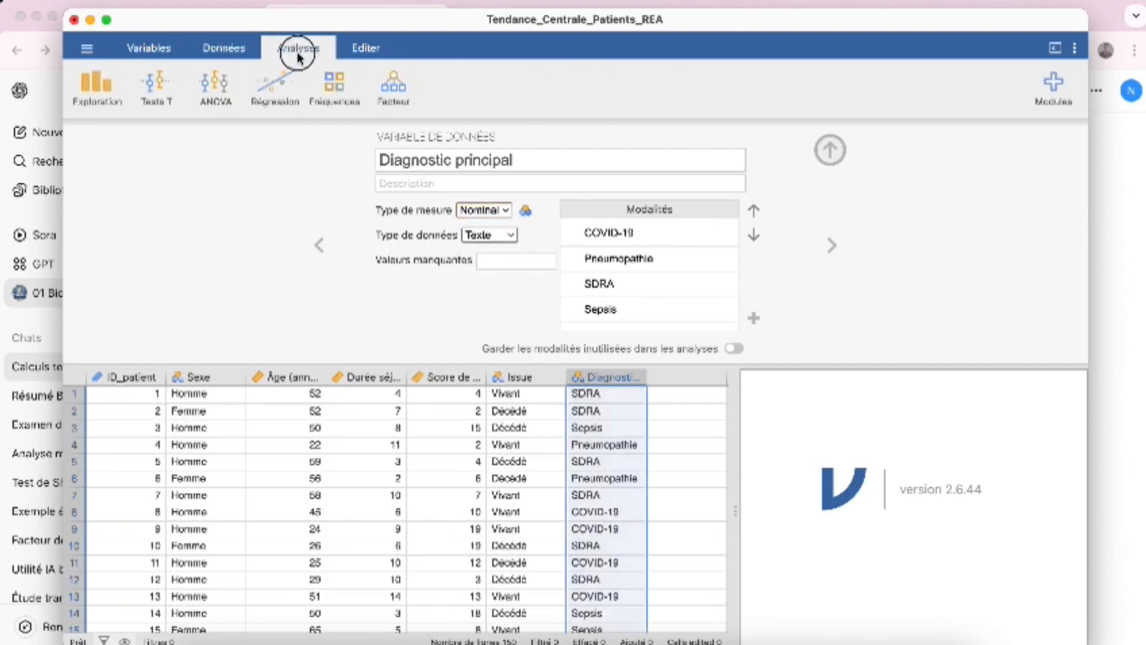
{"action": "left_click", "coordinate": [100, 78]}
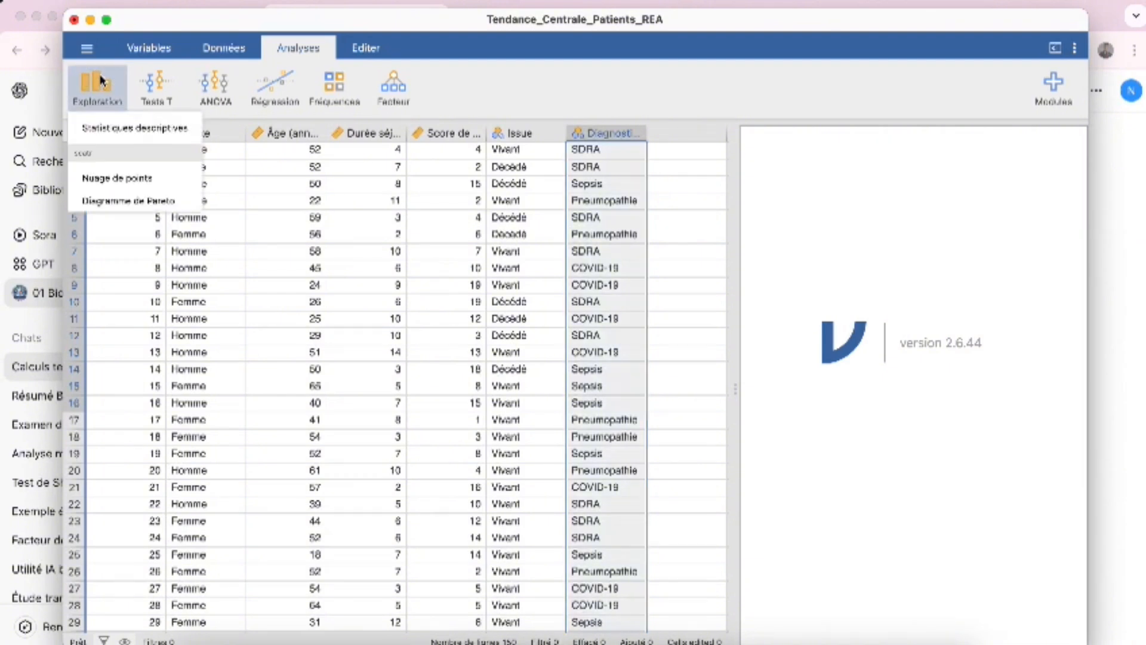
{"action": "left_click", "coordinate": [145, 129]}
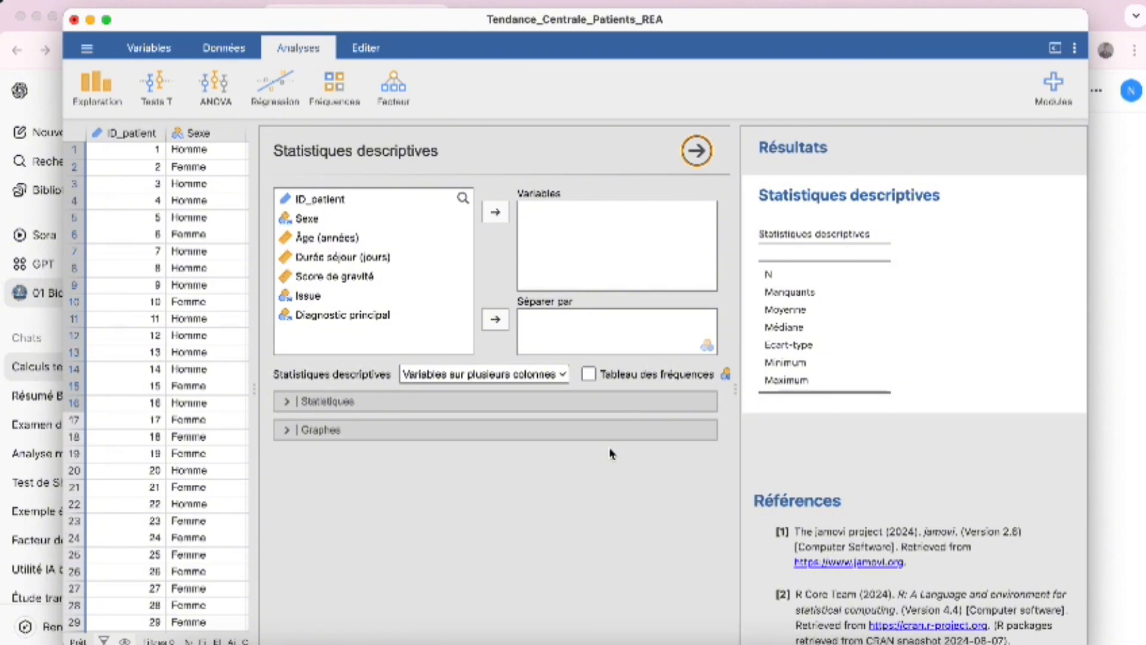
{"action": "left_click", "coordinate": [589, 374]}
{"action": "left_click_drag", "start_coordinate": [305, 225], "coordinate": [572, 225]}
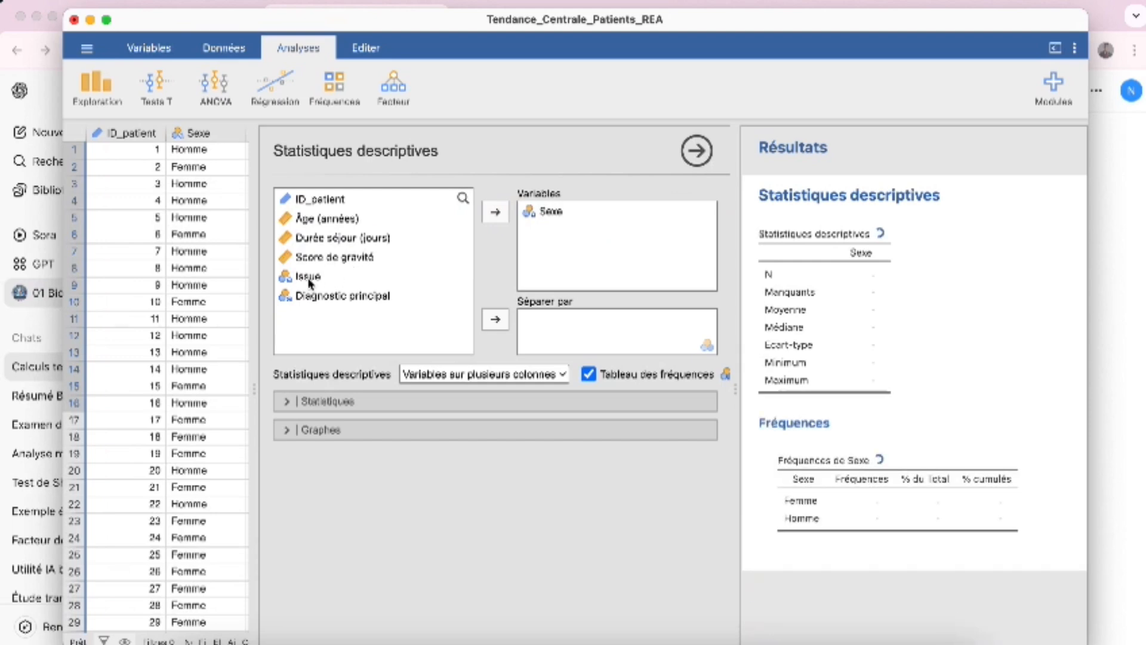
{"action": "left_click_drag", "start_coordinate": [309, 280], "coordinate": [612, 259]}
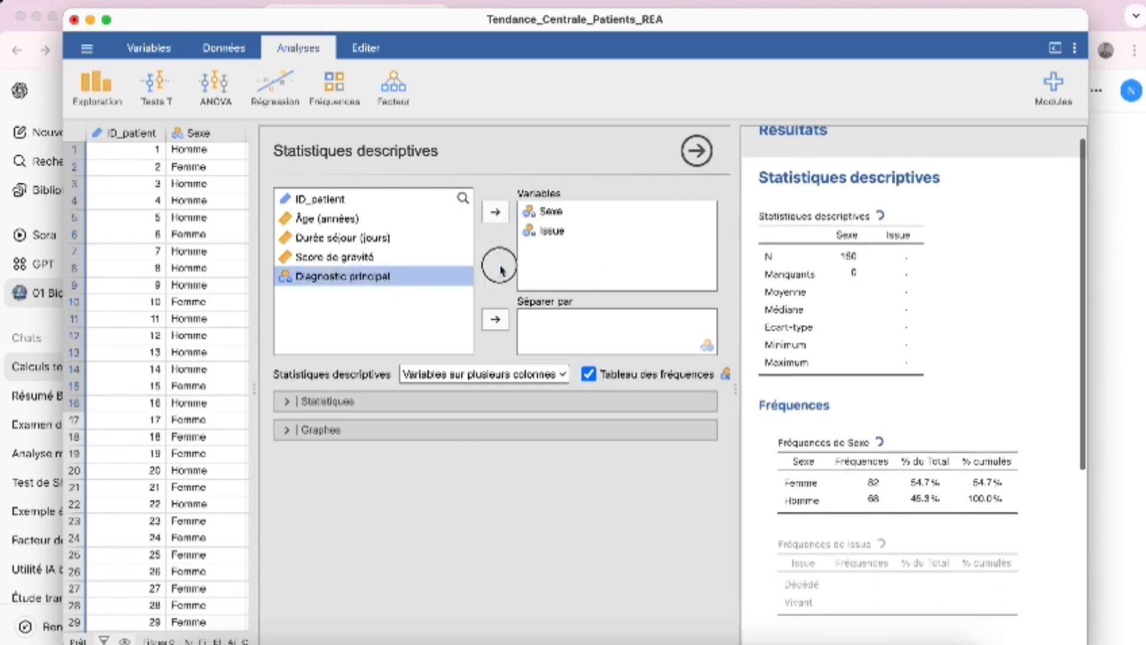
{"action": "left_click_drag", "start_coordinate": [500, 270], "coordinate": [605, 259]}
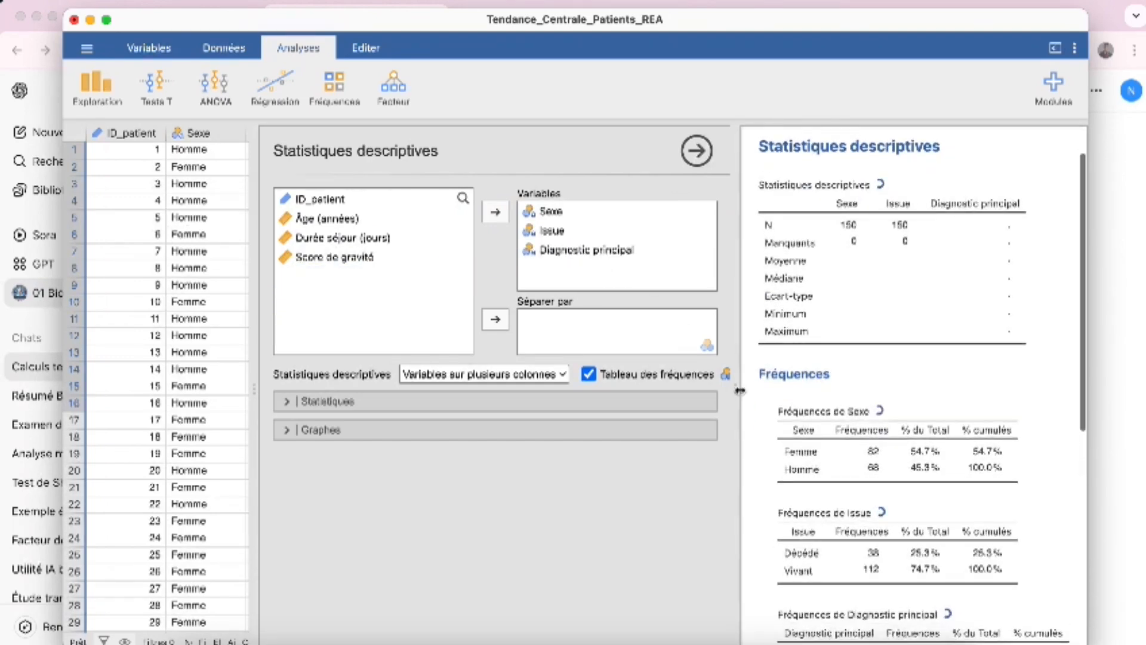
- Widen the results area and review the frequency tables of the three categorical variables
{"action": "left_click_drag", "start_coordinate": [740, 390], "coordinate": [486, 388]}
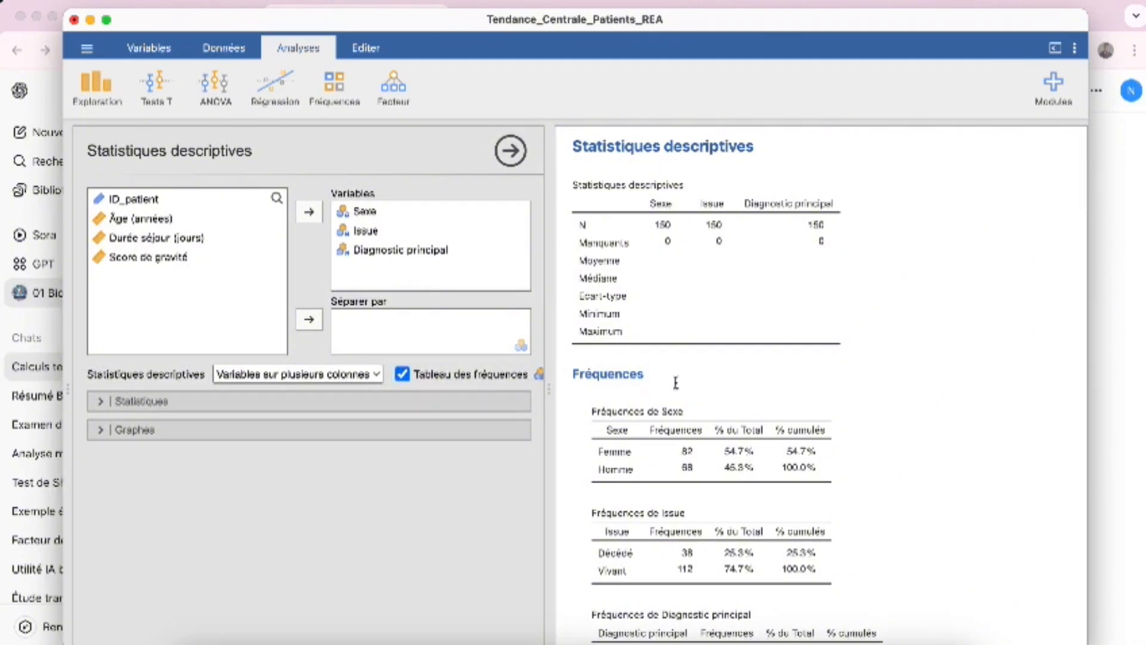
{"action": "scroll", "coordinate": [676, 383], "scroll_direction": "down", "scroll_amount": 5}
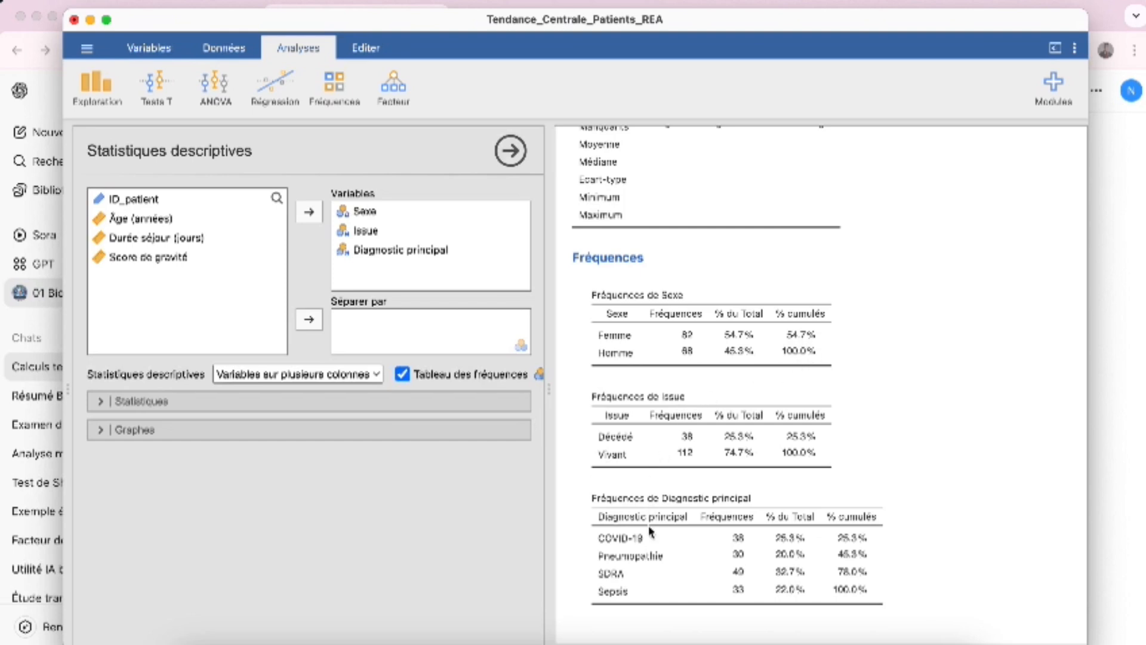
{"action": "scroll", "coordinate": [652, 531], "scroll_direction": "down", "scroll_amount": 2}
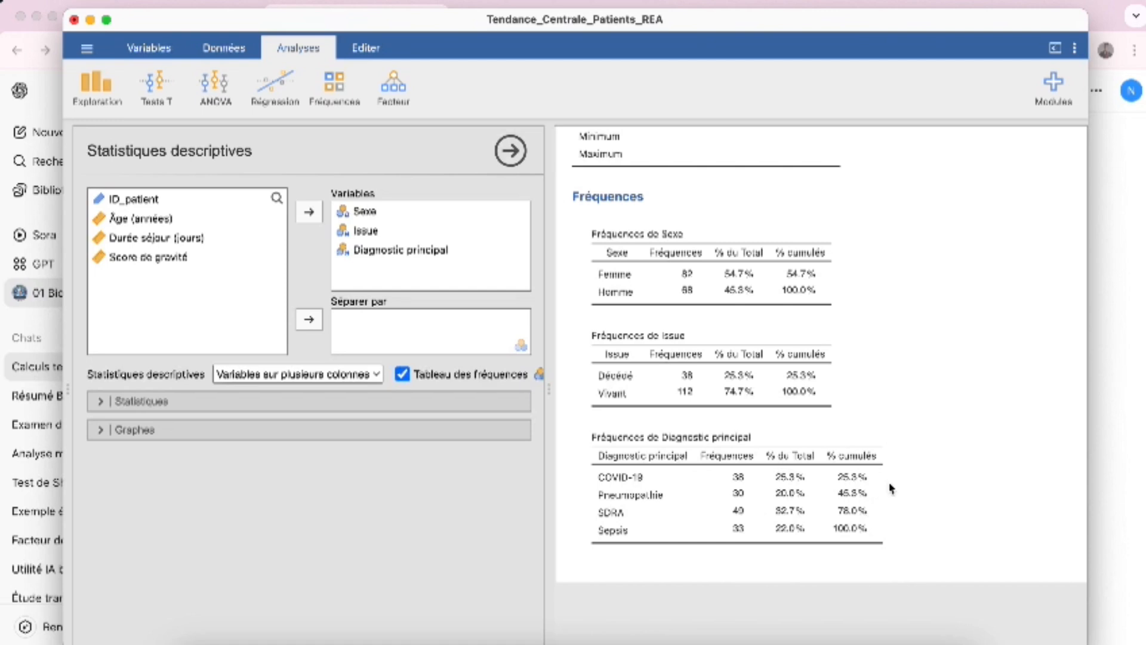
- Add bar charts (Diagramme en barres) to the analysis and examine the Sexe, Issue and Diagnostic principal plots
{"action": "left_click", "coordinate": [166, 431]}
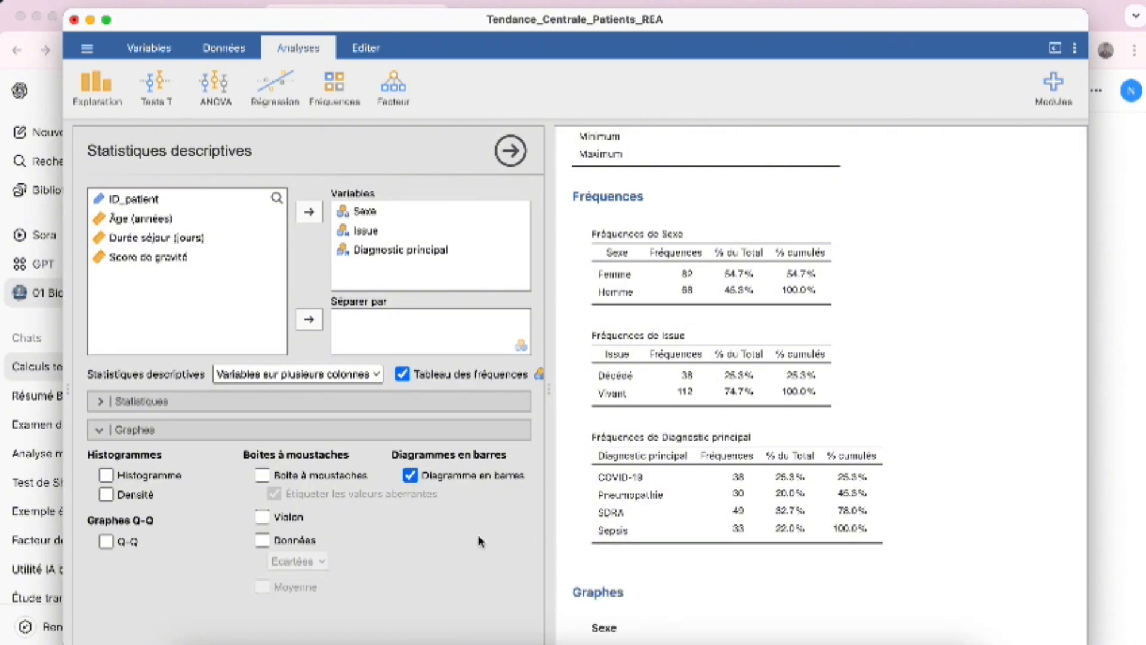
{"action": "scroll", "coordinate": [627, 514], "scroll_direction": "down", "scroll_amount": 10}
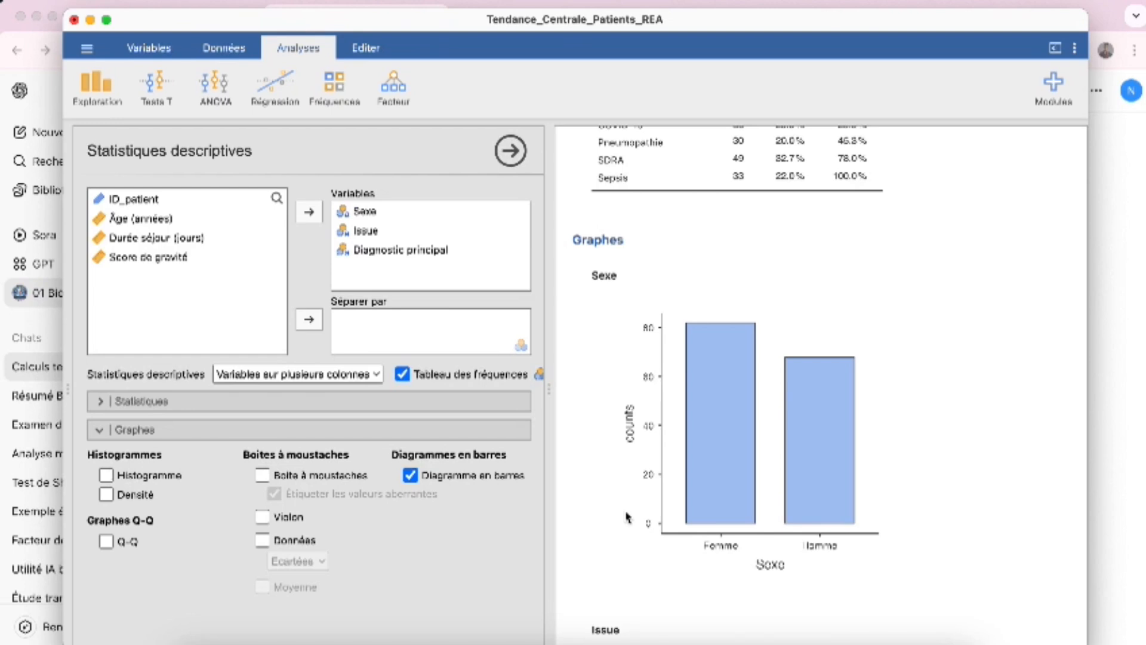
{"action": "scroll", "coordinate": [627, 517], "scroll_direction": "down", "scroll_amount": 2}
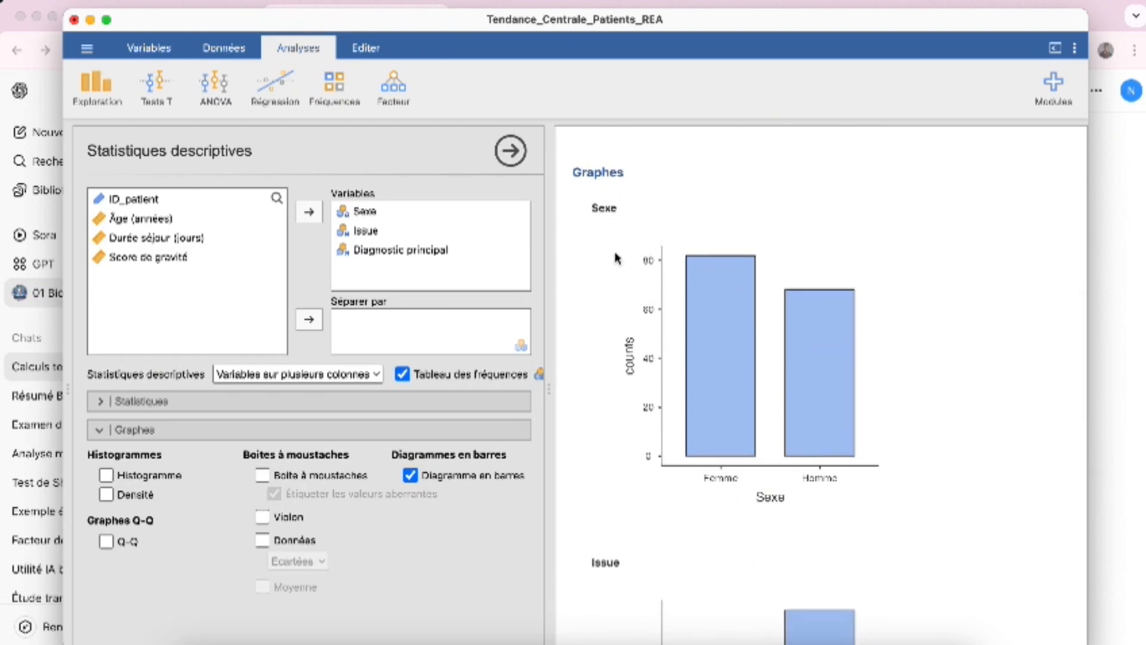
{"action": "scroll", "coordinate": [783, 445], "scroll_direction": "down", "scroll_amount": 6}
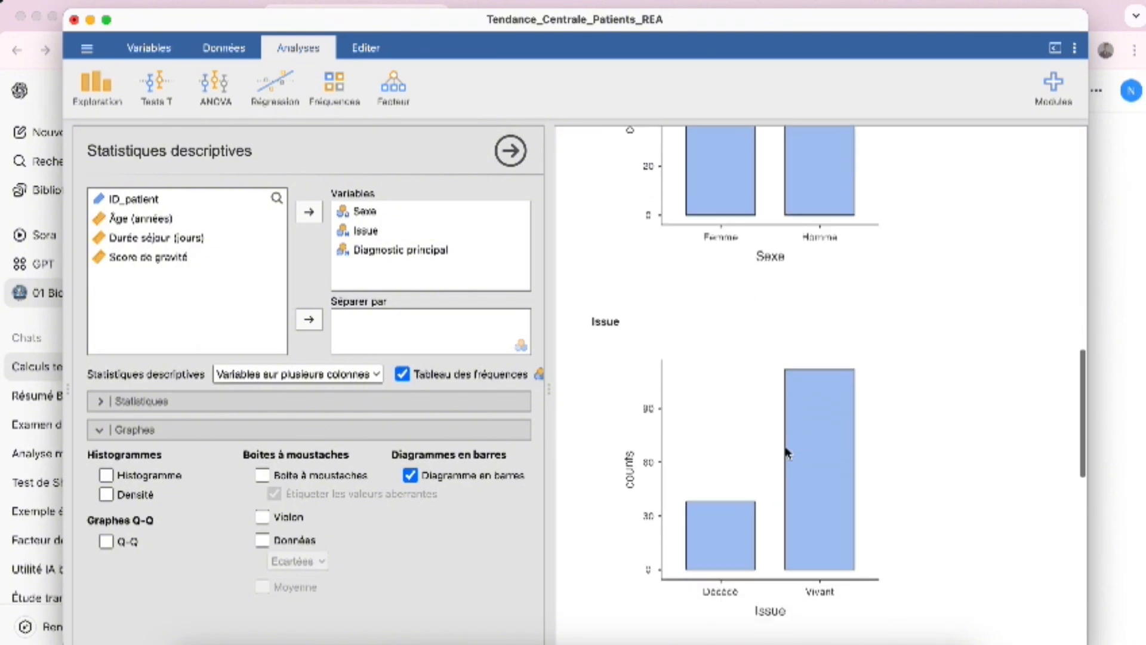
{"action": "scroll", "coordinate": [663, 340], "scroll_direction": "up", "scroll_amount": 1}
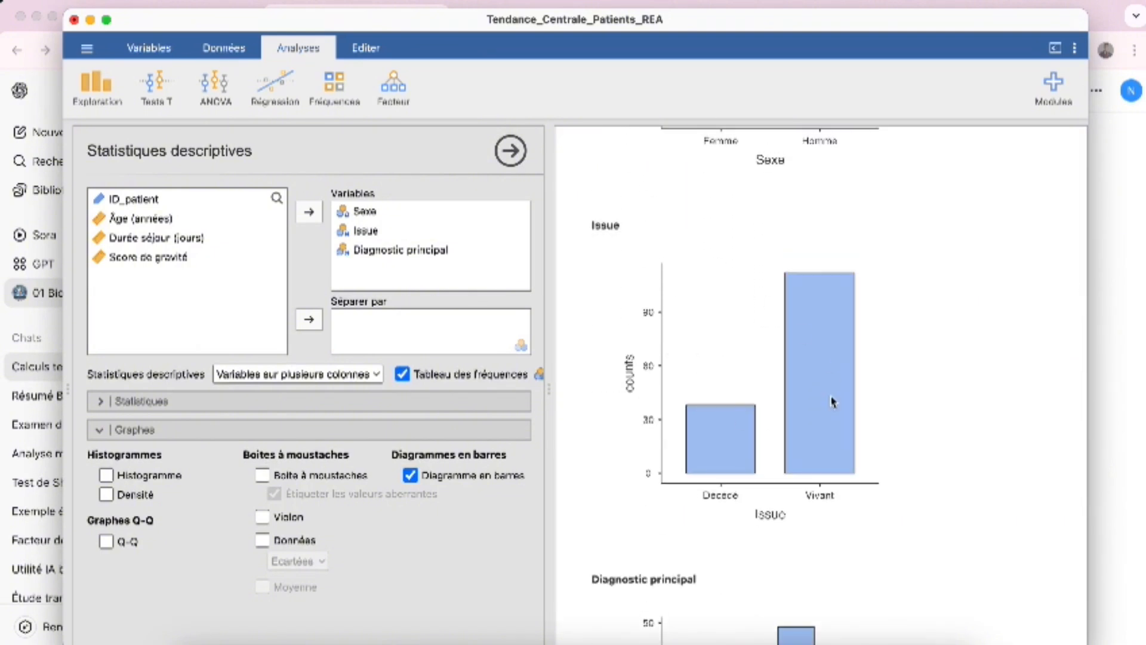
{"action": "scroll", "coordinate": [691, 504], "scroll_direction": "down", "scroll_amount": 12}
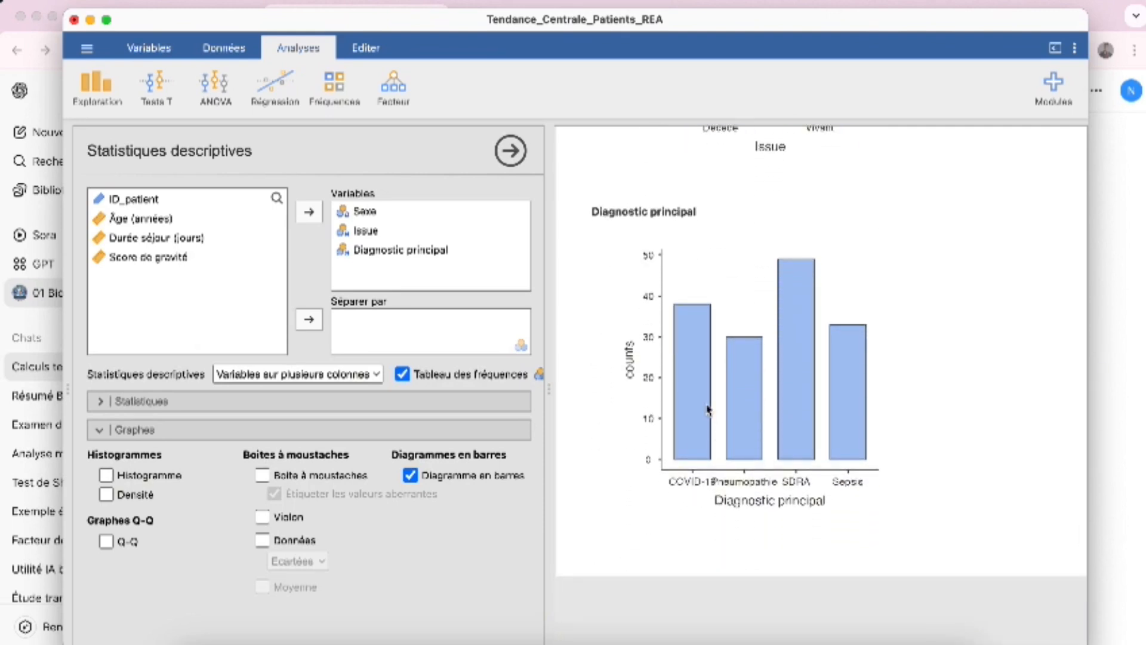
{"action": "scroll", "coordinate": [767, 492], "scroll_direction": "up", "scroll_amount": 10}
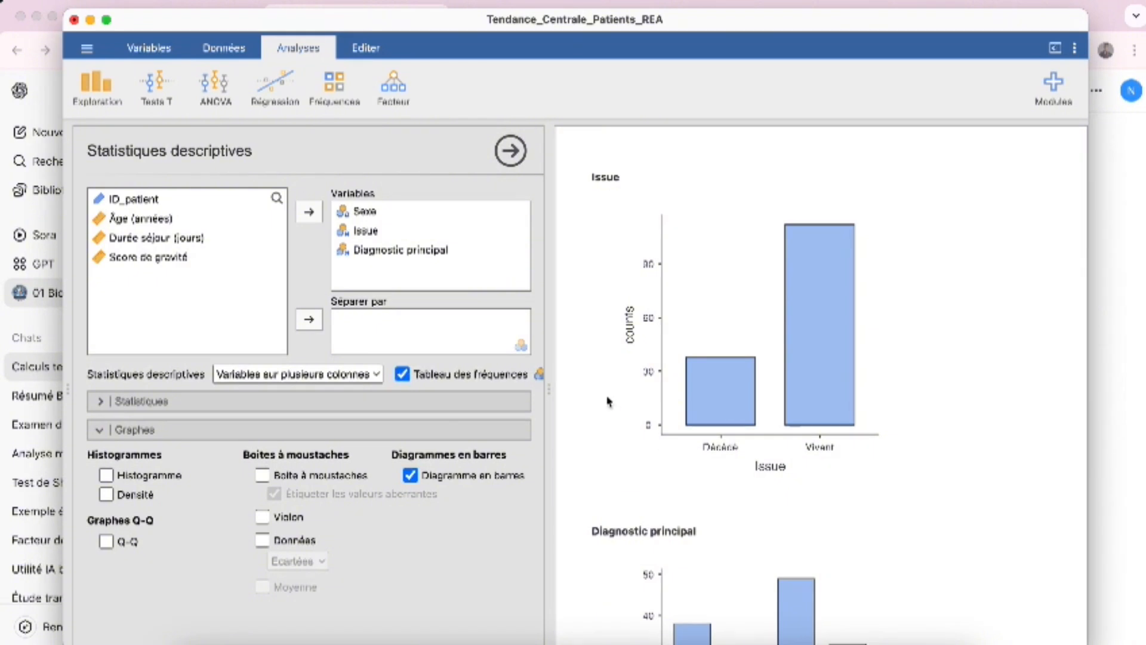
- Turn off the frequency tables and remove Sexe, Issue and Diagnostic principal from the analysed variables
{"action": "left_click", "coordinate": [403, 375]}
{"action": "left_click", "coordinate": [365, 212]}
{"action": "left_click", "coordinate": [309, 211]}
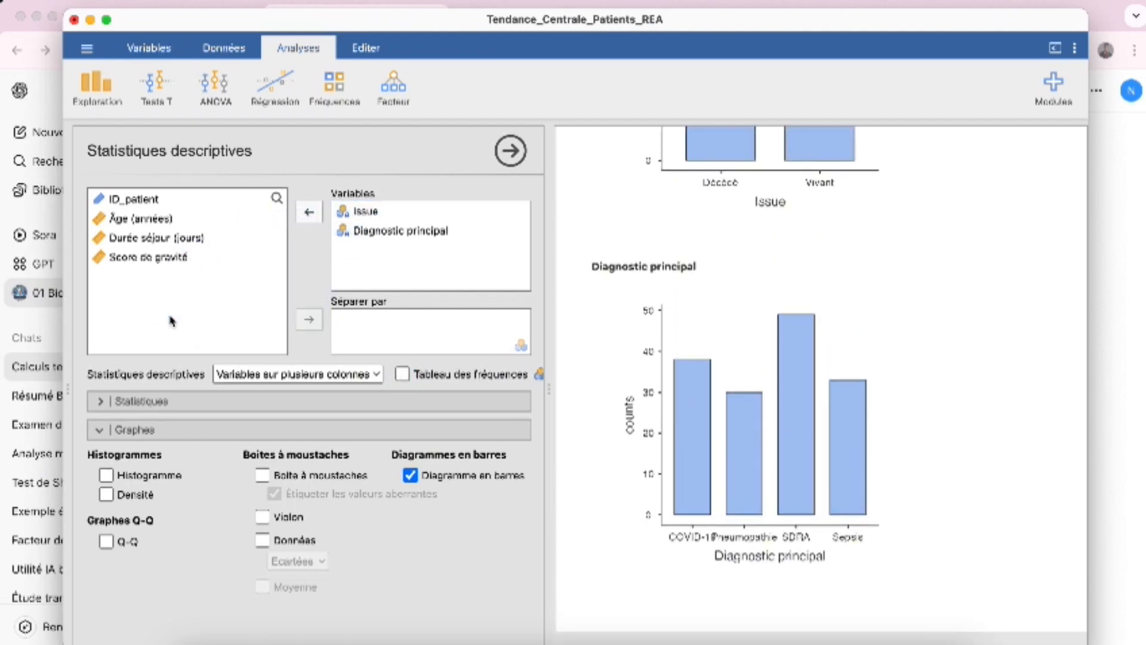
{"action": "left_click_drag", "start_coordinate": [363, 212], "coordinate": [179, 311]}
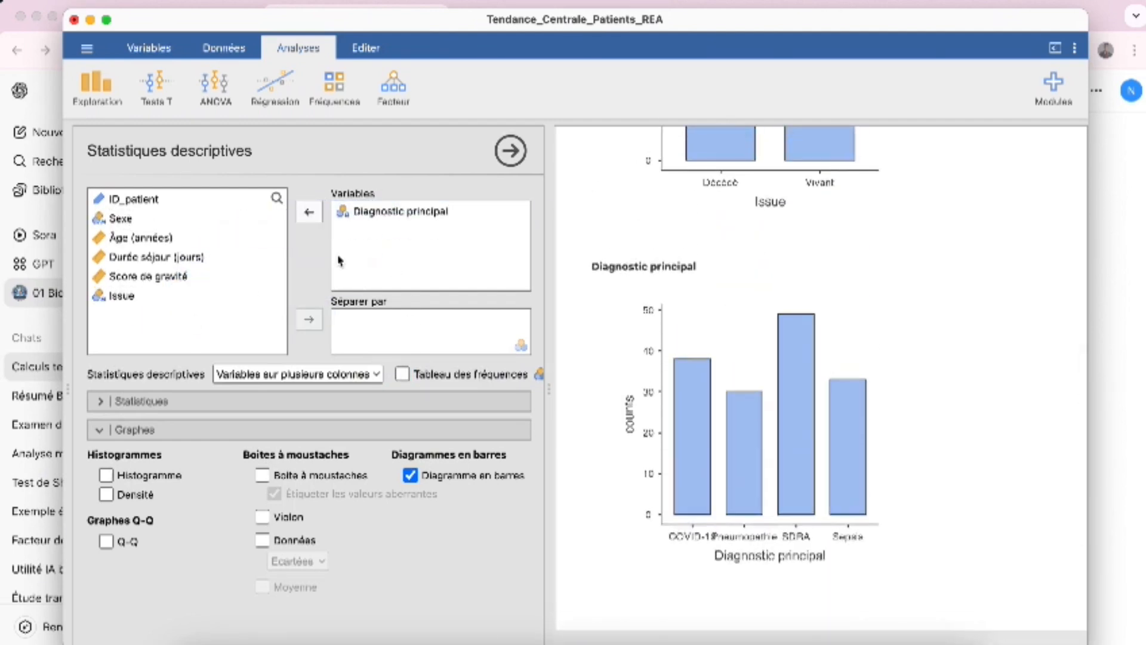
{"action": "left_click_drag", "start_coordinate": [432, 213], "coordinate": [153, 311]}
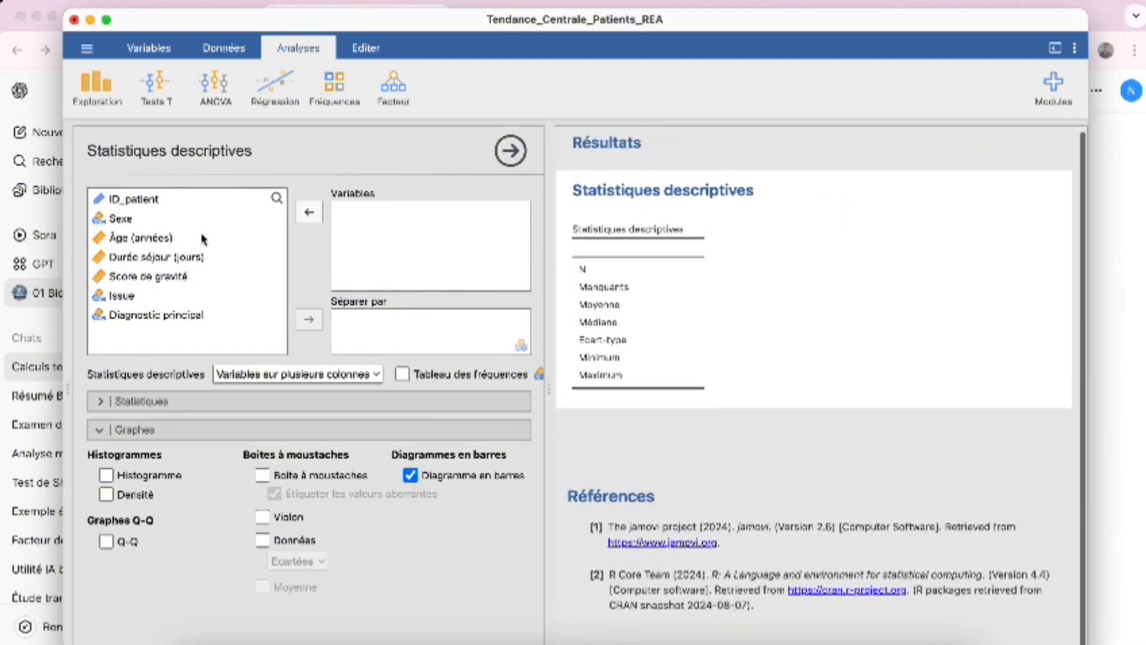
- Analyse Âge (années), Durée séjour (jours) and Score de gravité, with the table layout set to Variables sur plusieurs lignes
{"action": "left_click_drag", "start_coordinate": [154, 240], "coordinate": [386, 225]}
{"action": "left_click_drag", "start_coordinate": [157, 237], "coordinate": [441, 258]}
{"action": "left_click_drag", "start_coordinate": [148, 239], "coordinate": [375, 272]}
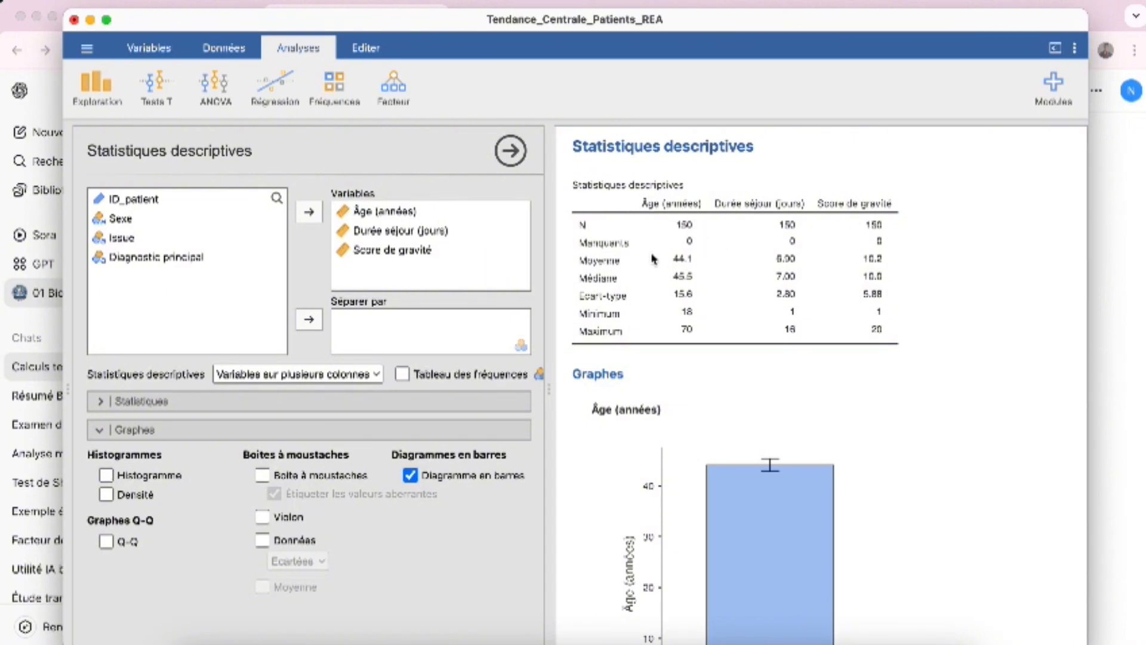
{"action": "left_click", "coordinate": [338, 374]}
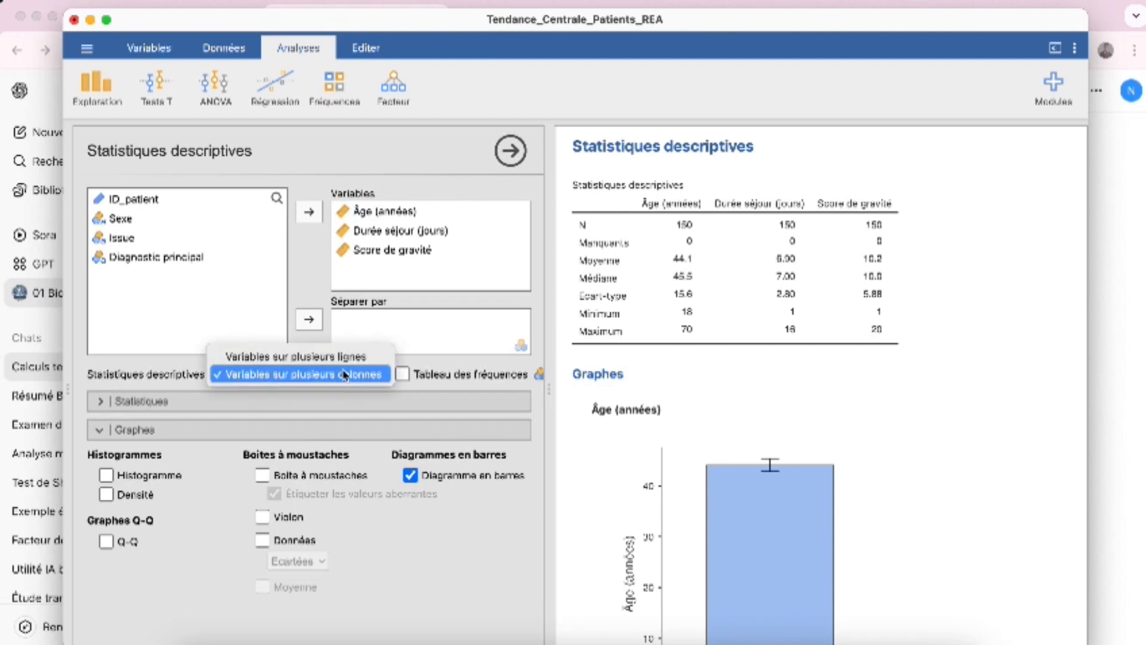
{"action": "left_click", "coordinate": [301, 360]}
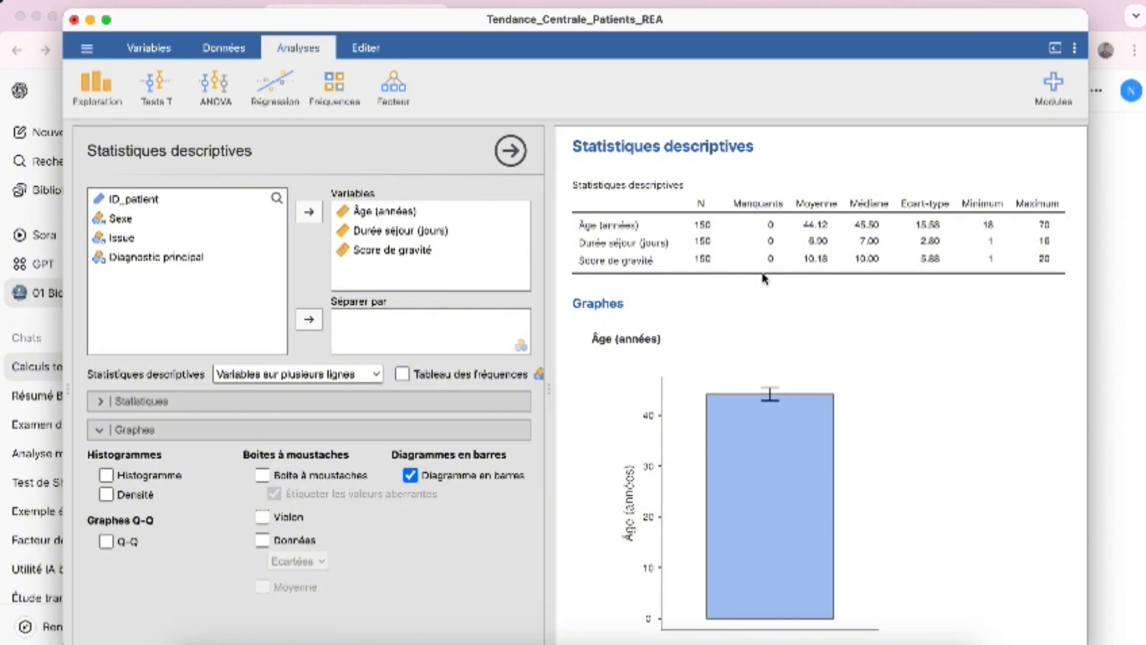
- Add the interquartile range, variance and range (Etendue) to the dispersion statistics
{"action": "left_click", "coordinate": [345, 398]}
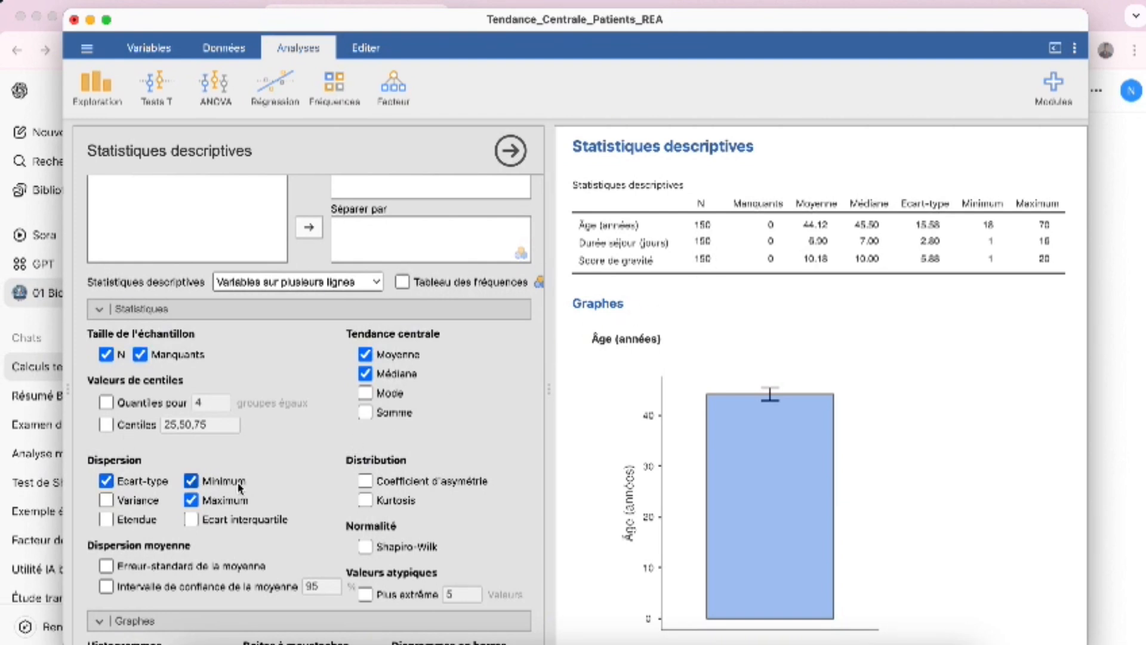
{"action": "left_click", "coordinate": [191, 519]}
{"action": "left_click", "coordinate": [107, 500]}
{"action": "left_click", "coordinate": [106, 520]}
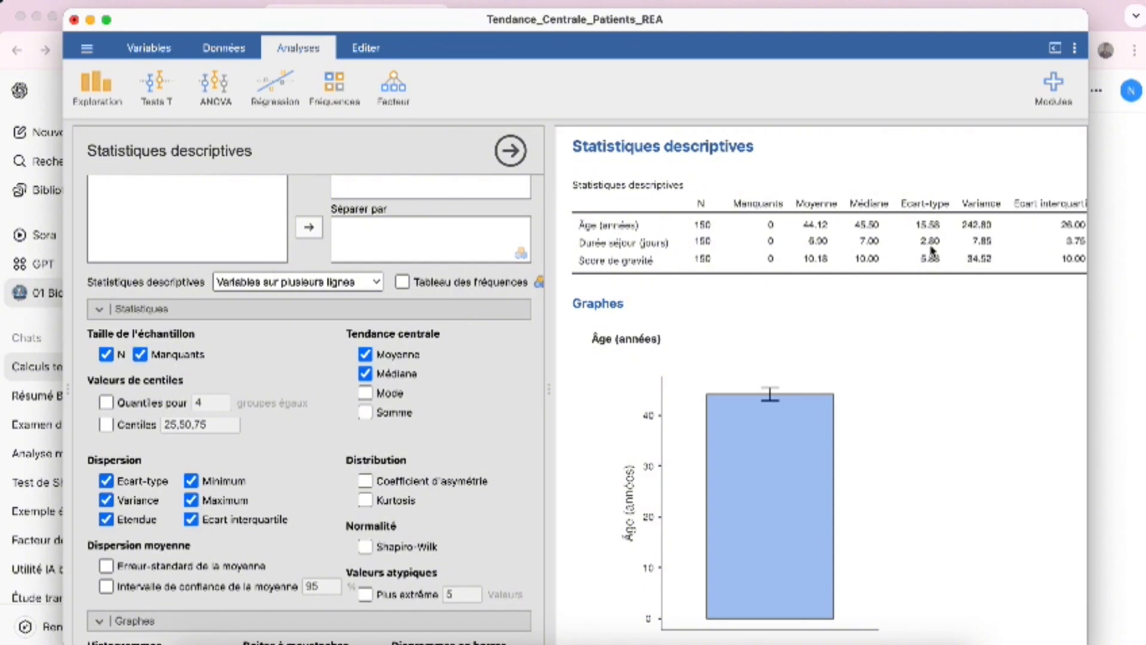
- Examine the central tendency and dispersion columns for the three continuous variables in the descriptive statistics table
{"action": "scroll", "coordinate": [931, 251], "scroll_direction": "right", "scroll_amount": 3}
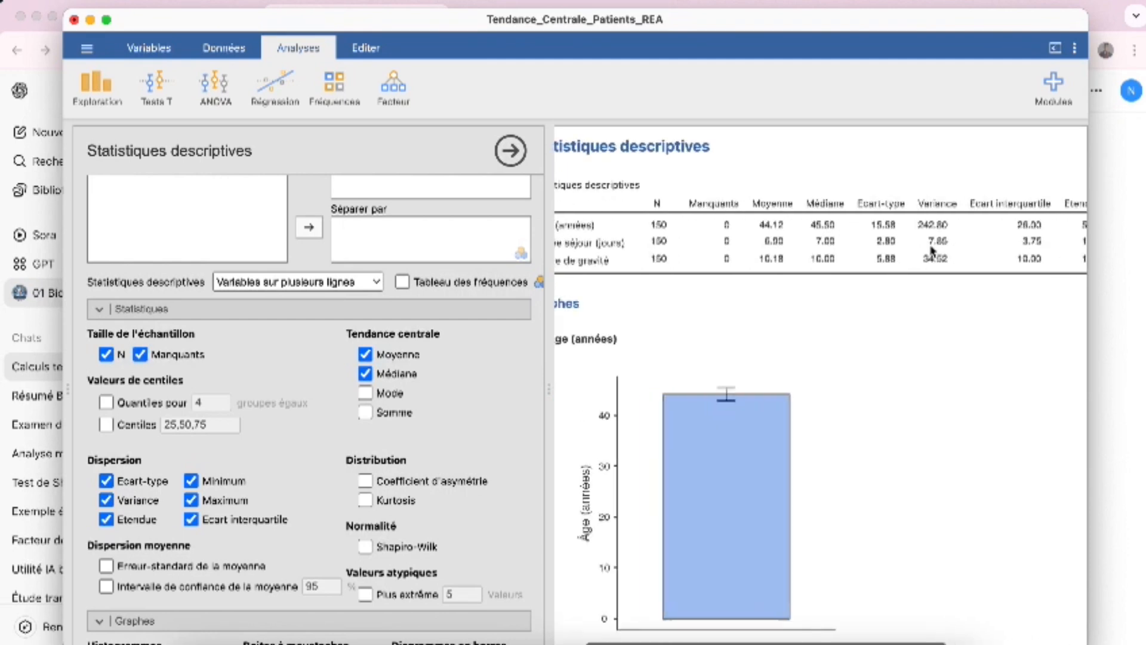
{"action": "scroll", "coordinate": [932, 252], "scroll_direction": "left", "scroll_amount": 2}
{"action": "scroll", "coordinate": [933, 251], "scroll_direction": "right", "scroll_amount": 2}
{"action": "scroll", "coordinate": [933, 252], "scroll_direction": "left", "scroll_amount": 1}
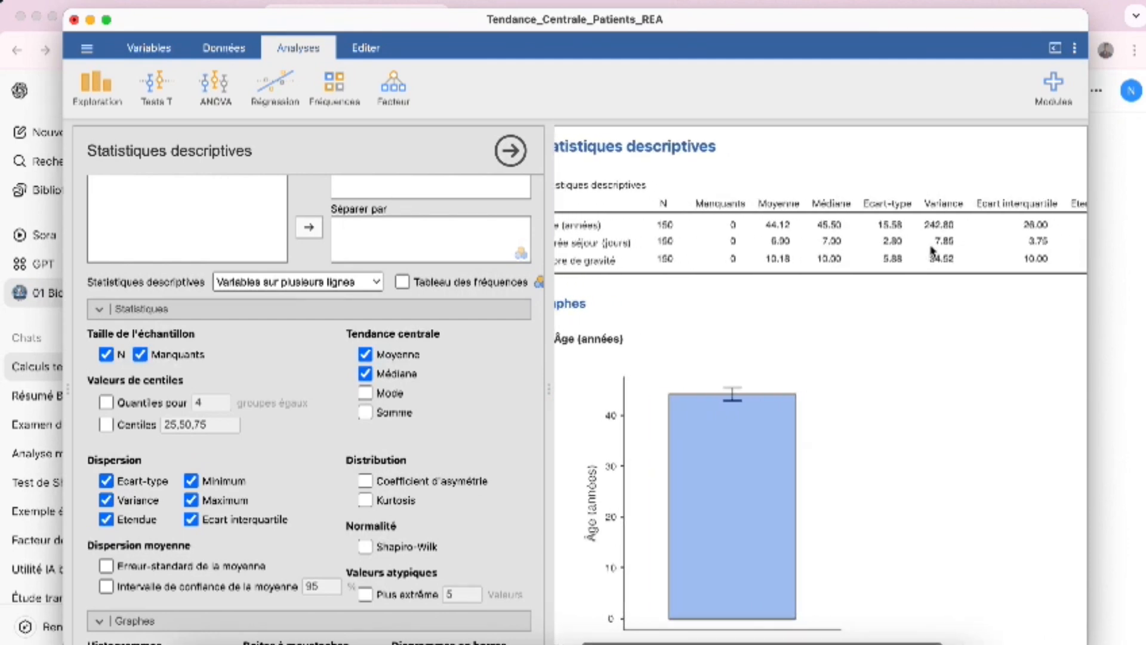
{"action": "scroll", "coordinate": [931, 250], "scroll_direction": "left", "scroll_amount": 2}
{"action": "scroll", "coordinate": [930, 249], "scroll_direction": "right", "scroll_amount": 2}
{"action": "scroll", "coordinate": [920, 245], "scroll_direction": "left", "scroll_amount": 1}
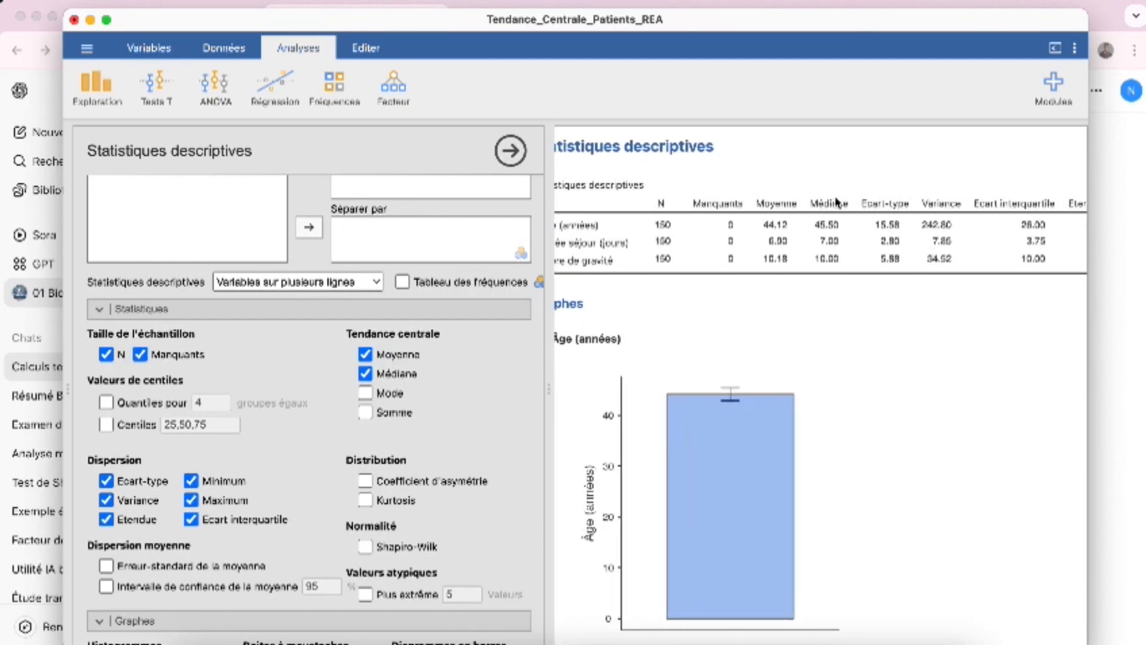
{"action": "scroll", "coordinate": [892, 240], "scroll_direction": "right", "scroll_amount": 1}
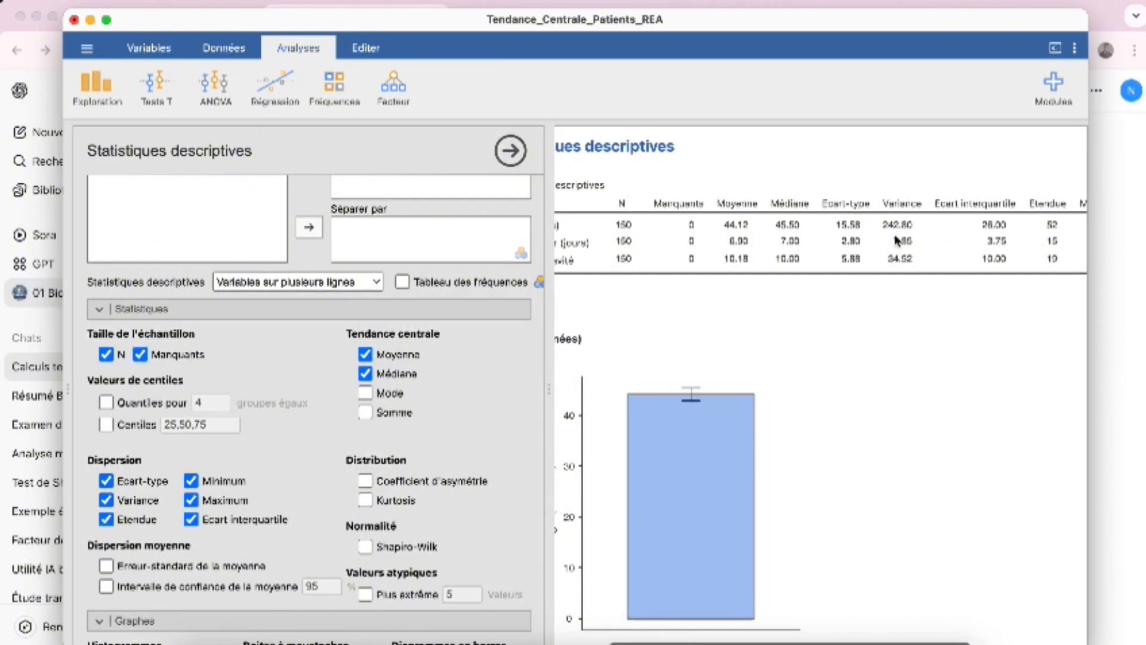
{"action": "scroll", "coordinate": [896, 240], "scroll_direction": "right", "scroll_amount": 3}
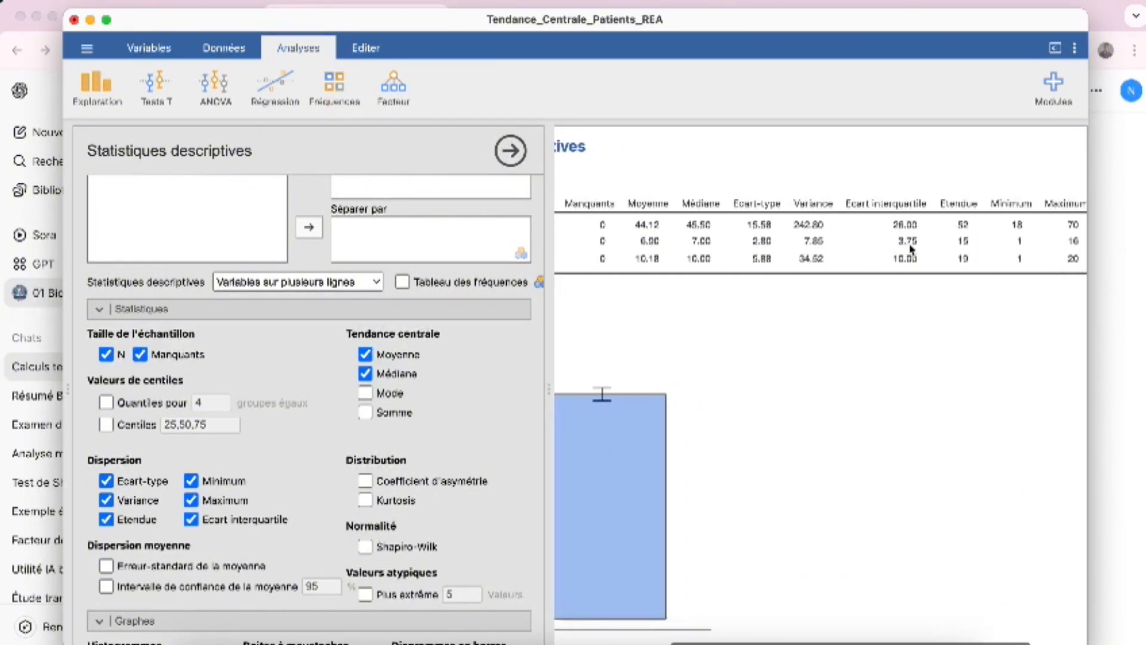
{"action": "scroll", "coordinate": [912, 249], "scroll_direction": "right", "scroll_amount": 1}
{"action": "scroll", "coordinate": [824, 269], "scroll_direction": "left", "scroll_amount": 5}
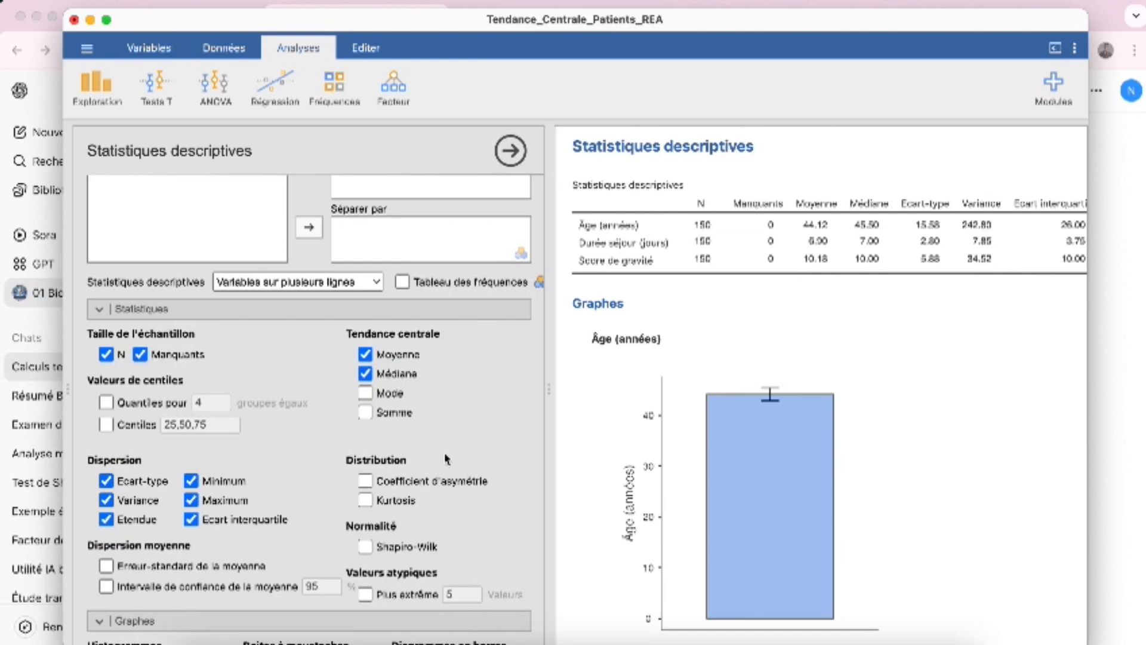
- Add the Shapiro-Wilk normality test and examine its W and p columns in the results table
{"action": "scroll", "coordinate": [423, 544], "scroll_direction": "down", "scroll_amount": 3}
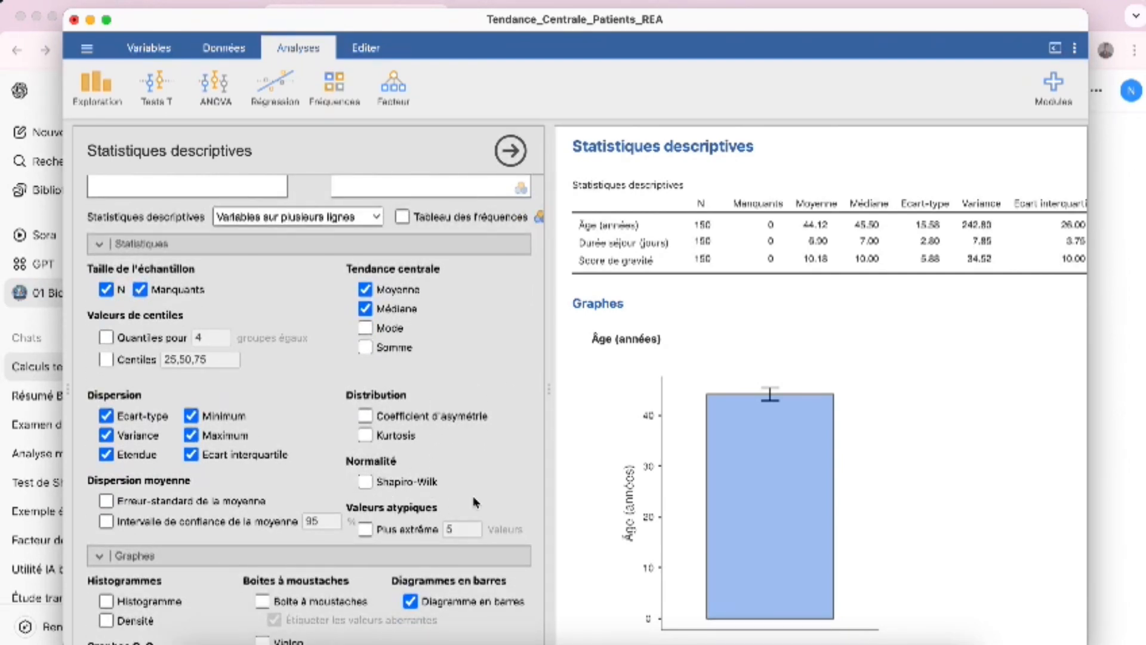
{"action": "left_click", "coordinate": [365, 482]}
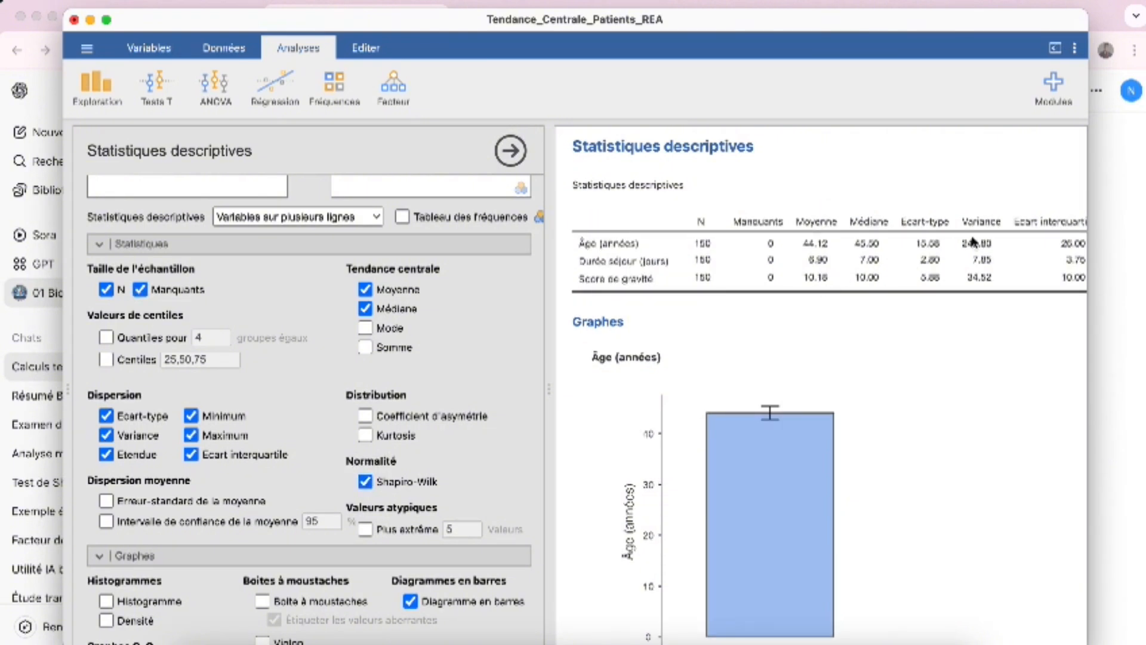
{"action": "scroll", "coordinate": [955, 243], "scroll_direction": "right", "scroll_amount": 10}
{"action": "scroll", "coordinate": [972, 241], "scroll_direction": "right", "scroll_amount": 2}
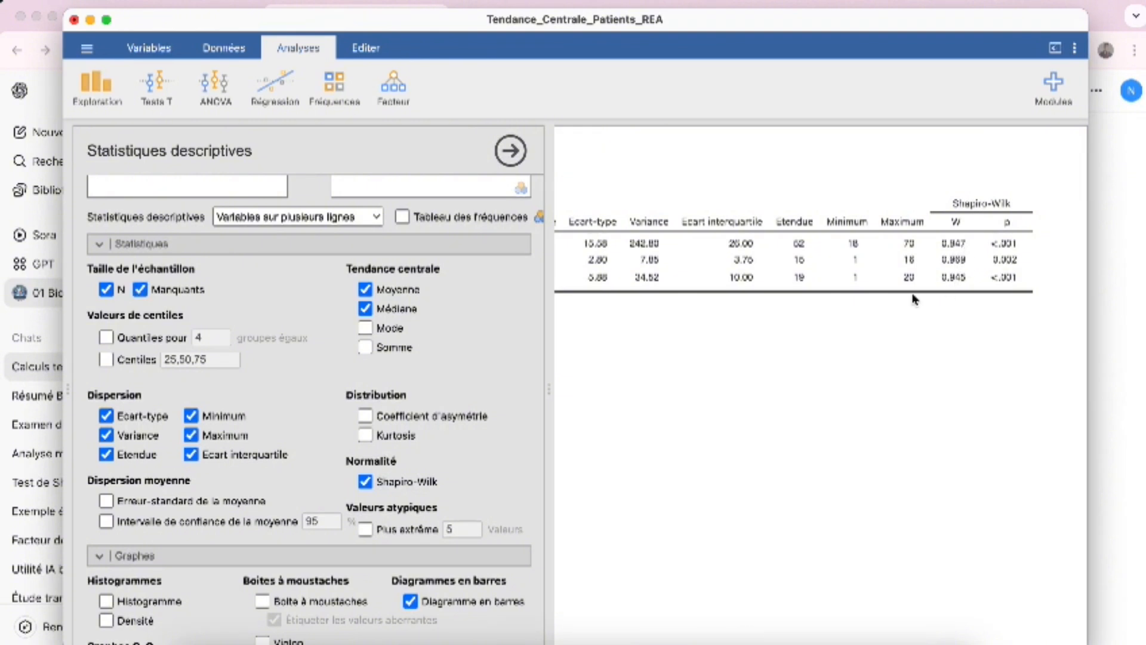
{"action": "scroll", "coordinate": [617, 392], "scroll_direction": "down", "scroll_amount": 4}
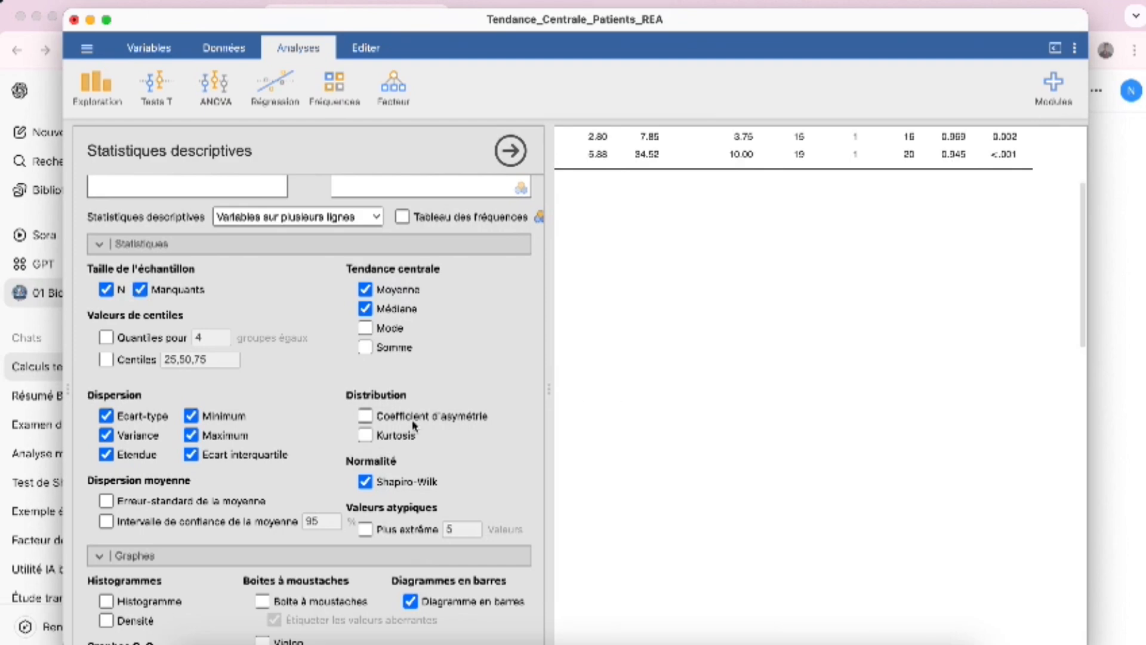
{"action": "scroll", "coordinate": [414, 425], "scroll_direction": "down", "scroll_amount": 3}
{"action": "scroll", "coordinate": [413, 425], "scroll_direction": "up", "scroll_amount": 3}
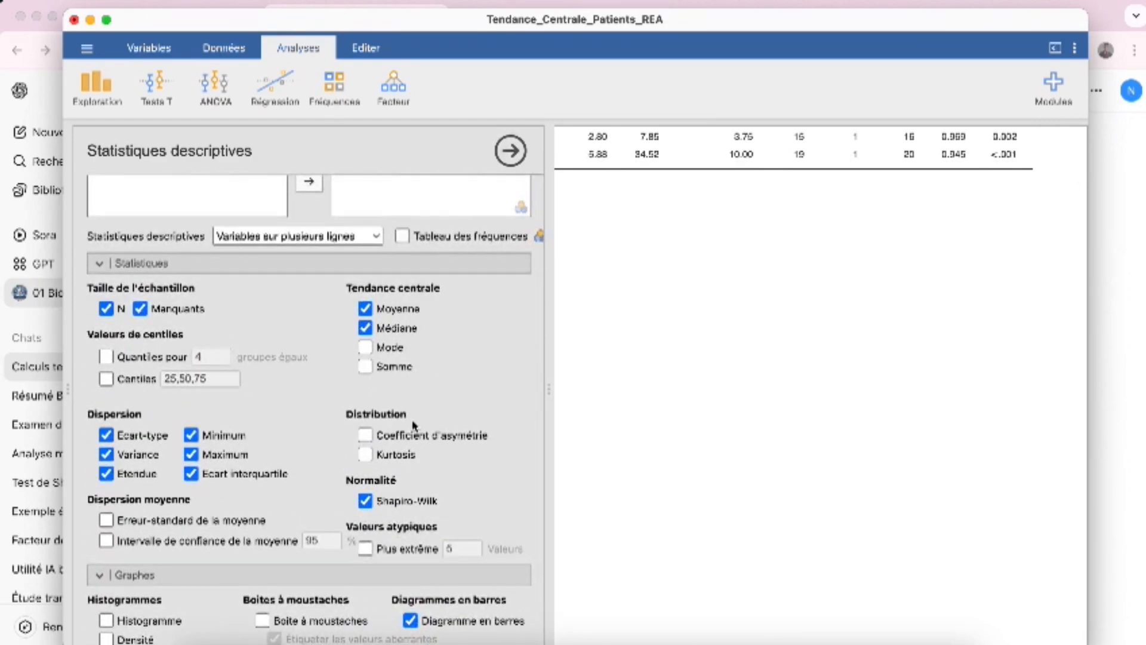
{"action": "scroll", "coordinate": [414, 425], "scroll_direction": "up", "scroll_amount": 4}
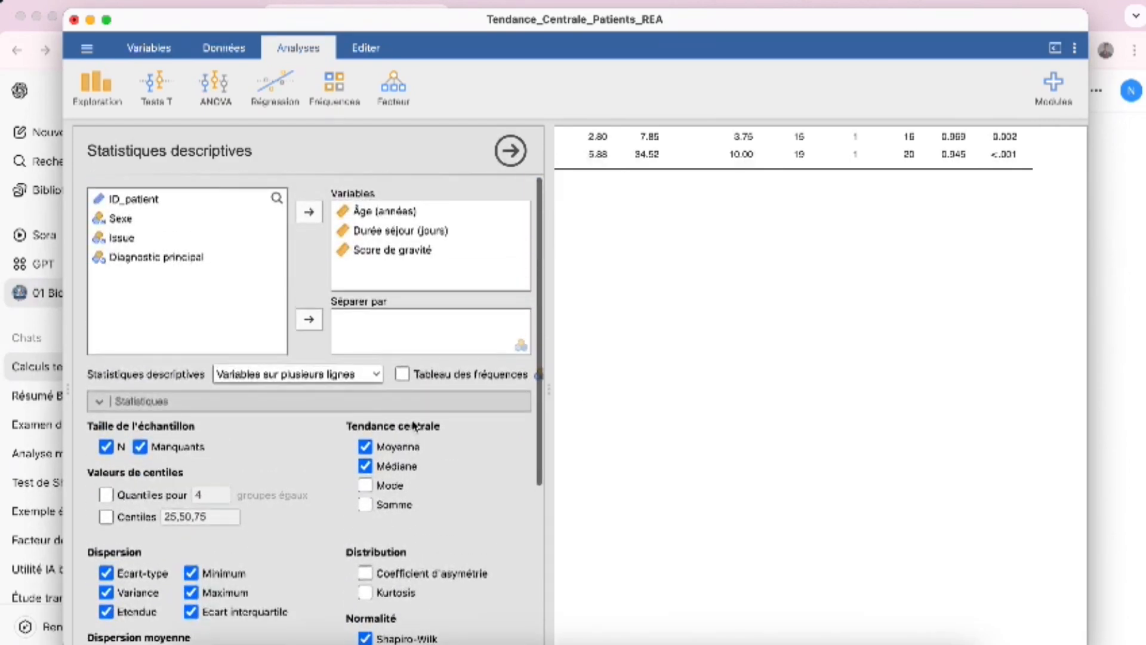